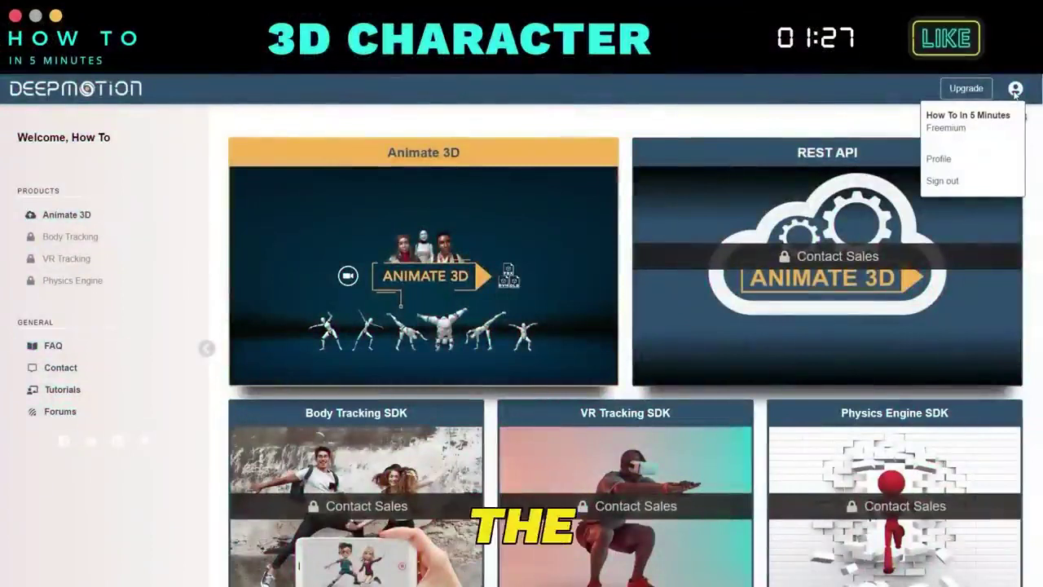
- Leave the account menu, enter Animate 3D past the welcome guide, and go to 3D Models
left_click(1015, 90)
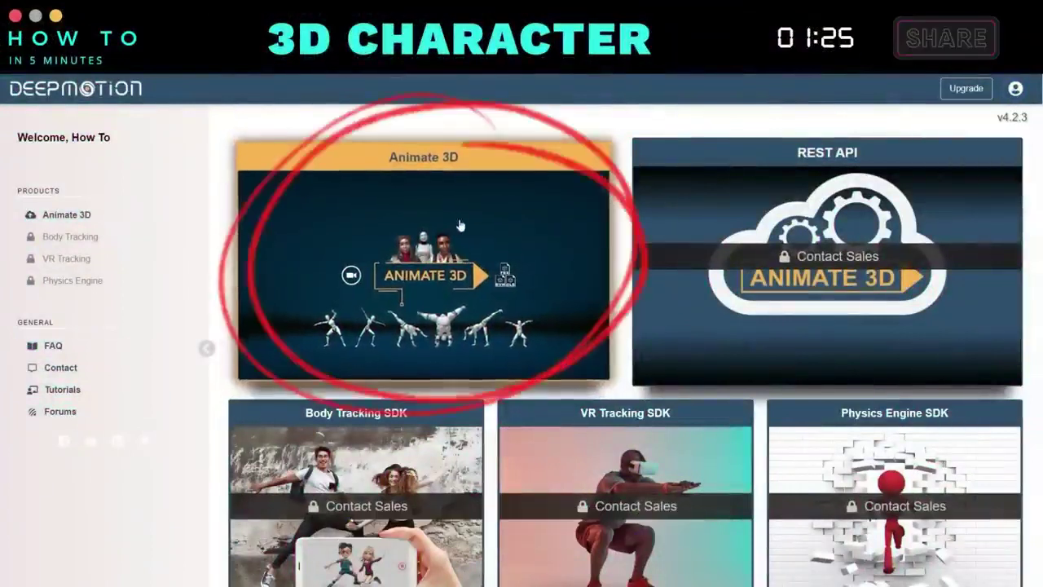
left_click(466, 256)
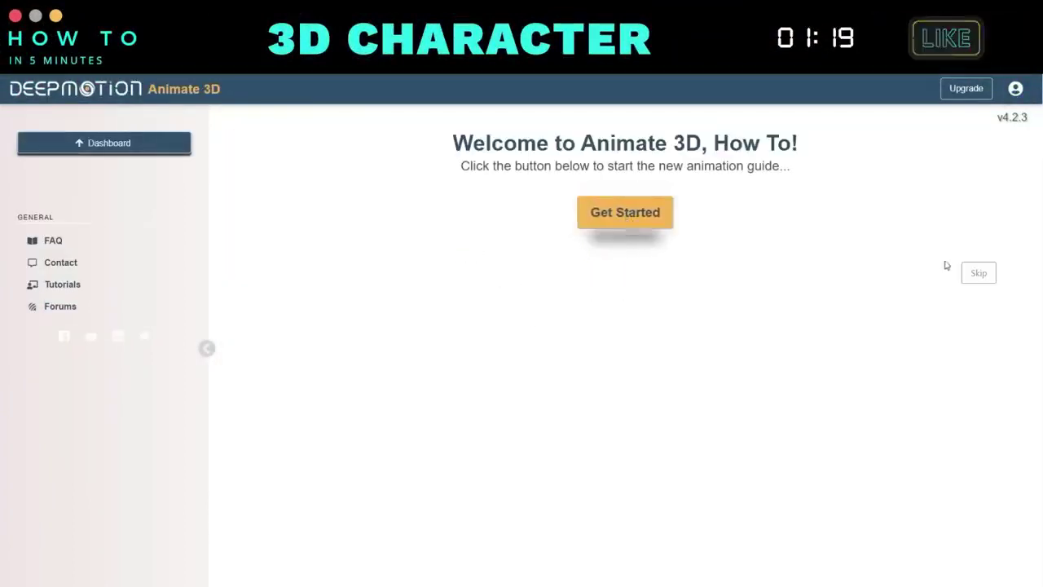
left_click(985, 274)
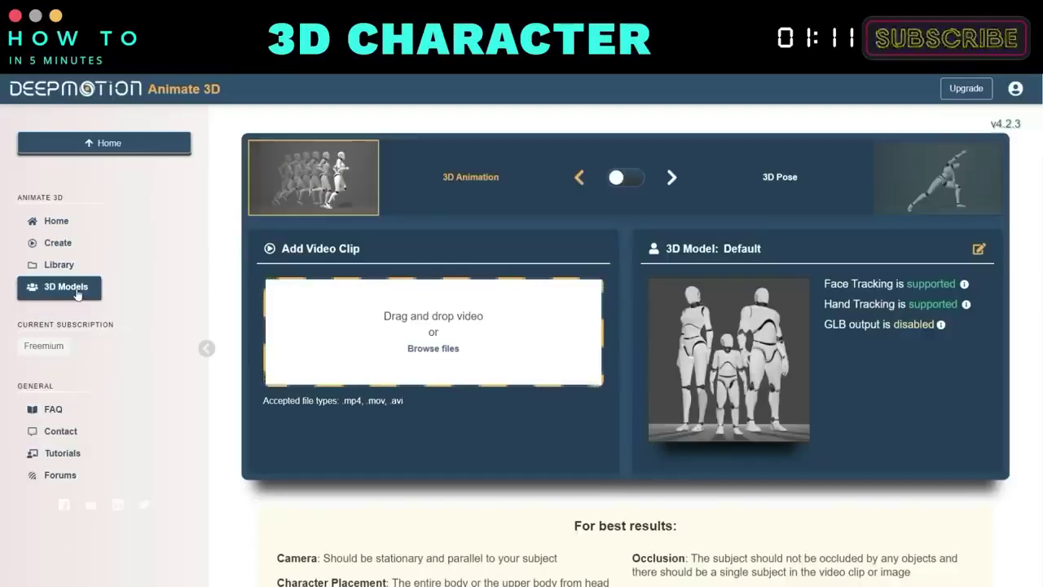
left_click(77, 294)
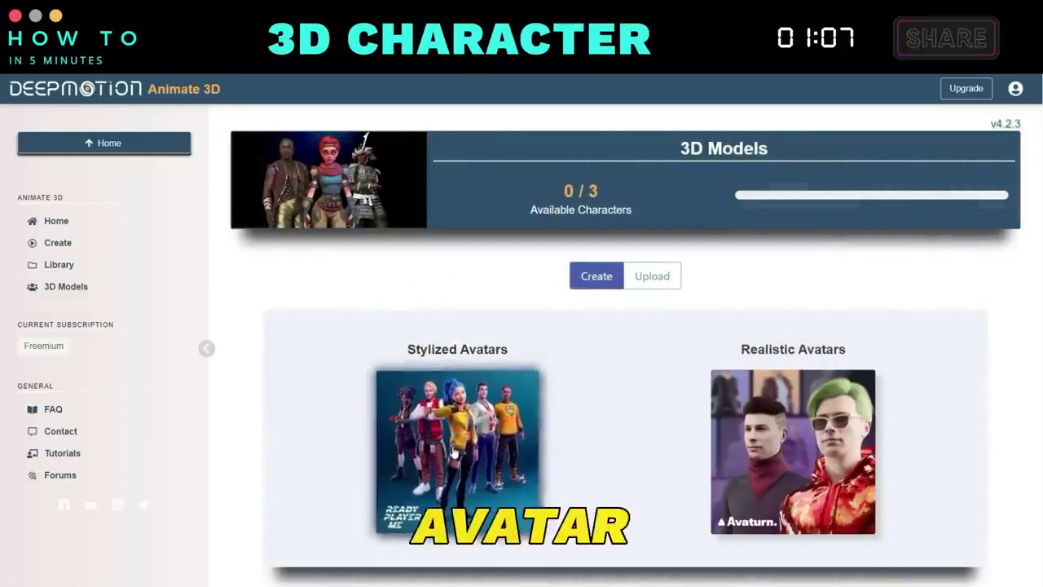
- Create a stylized avatar with a chosen body type, no selfie, from the dark-haired preset
left_click(454, 451)
scroll(548, 428, "down", 3)
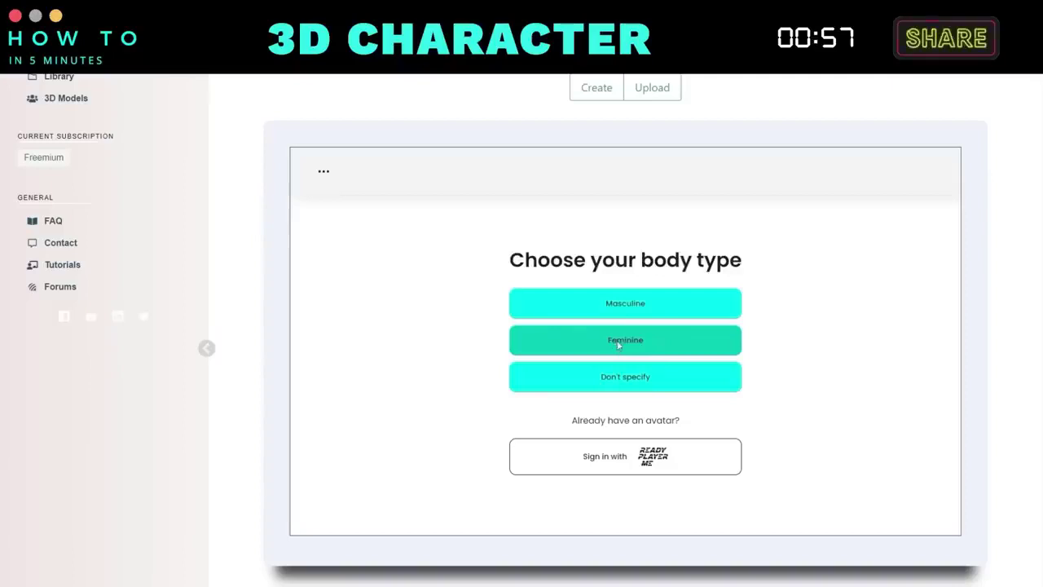
left_click(618, 344)
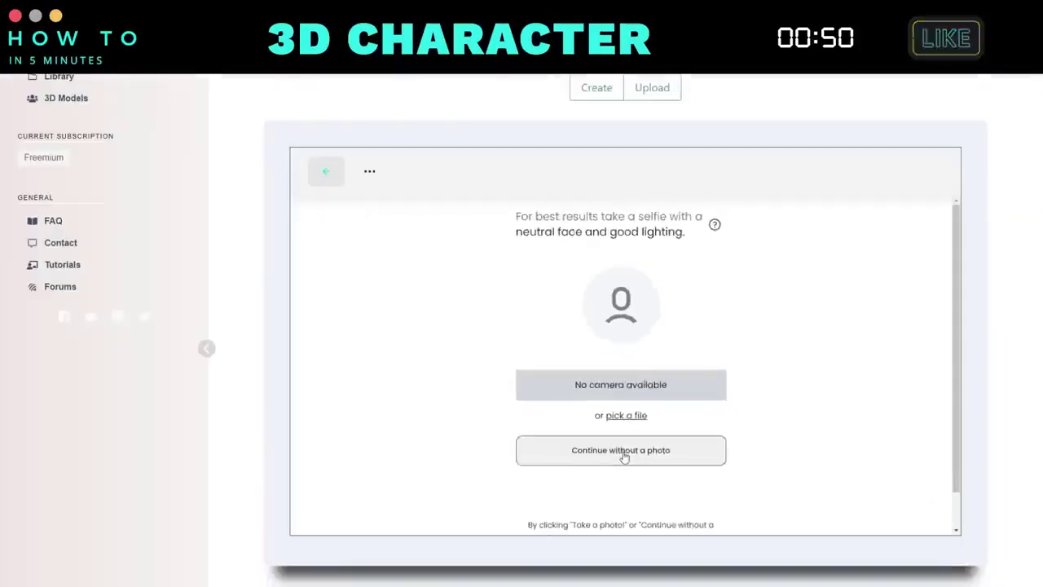
left_click(523, 501)
scroll(511, 418, "down", 3)
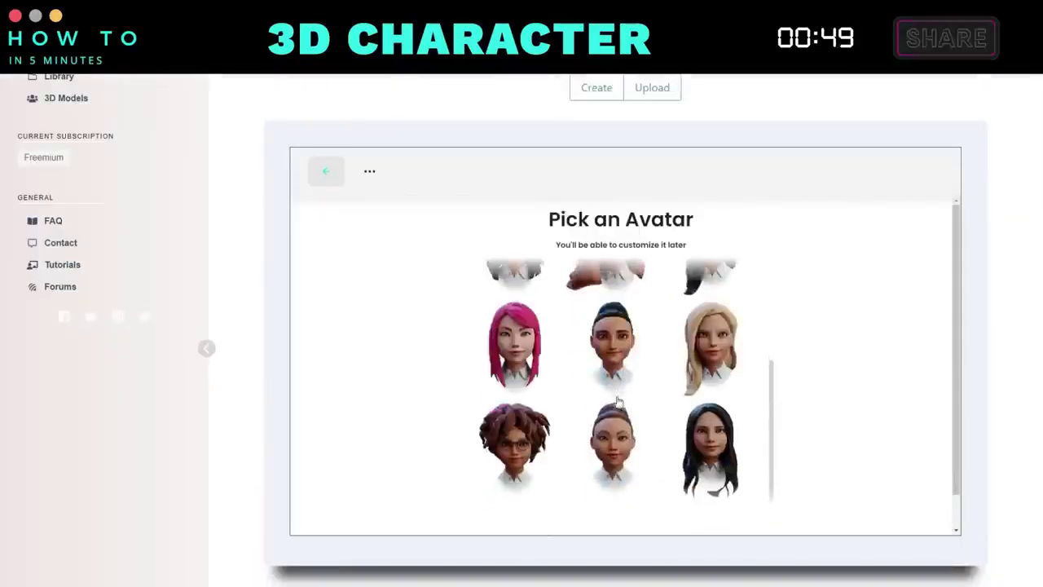
scroll(644, 423, "down", 1)
scroll(666, 448, "up", 3)
scroll(666, 449, "down", 3)
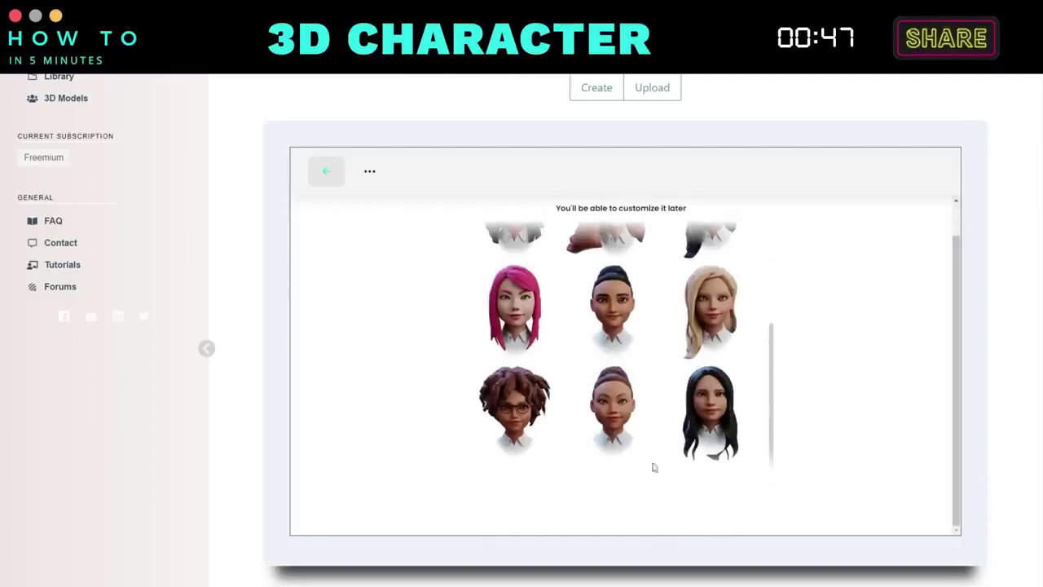
left_click(715, 419)
left_click(639, 498)
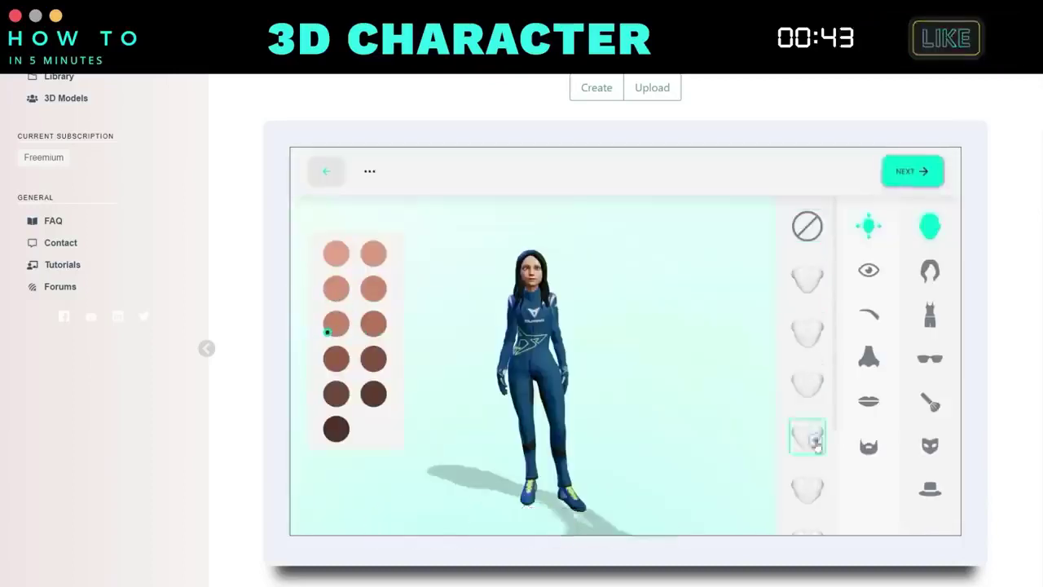
- Pick the avatar's face shape, eyebrows, nose and mouth styles
left_click(807, 450)
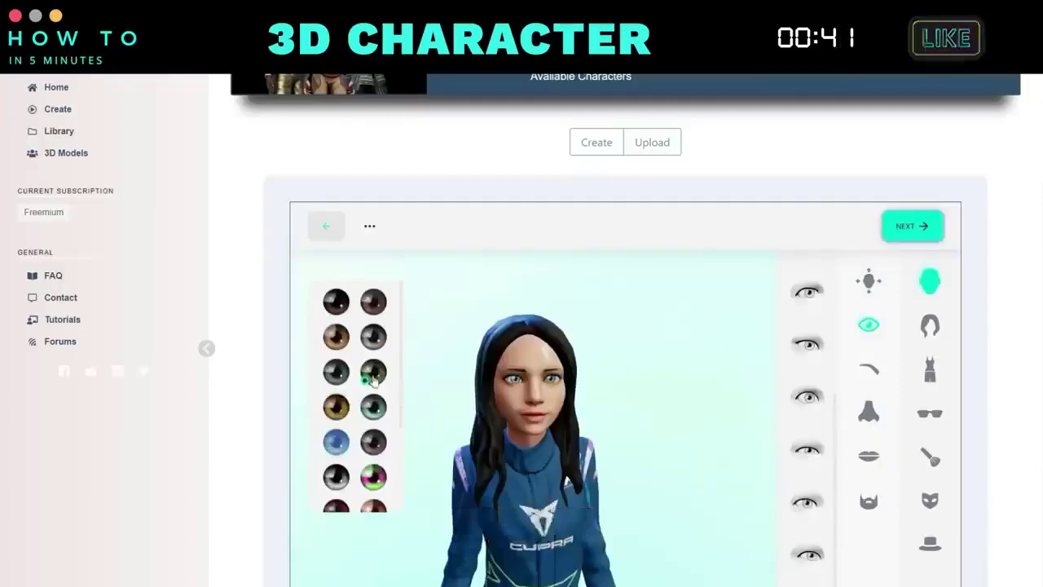
left_click(868, 368)
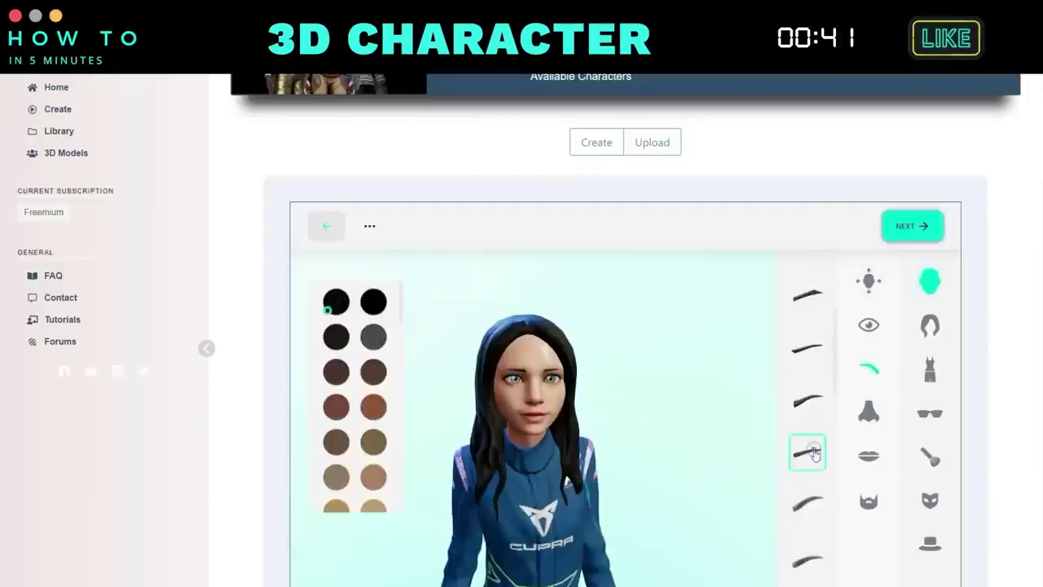
left_click(869, 411)
scroll(806, 407, "down", 1)
left_click(868, 400)
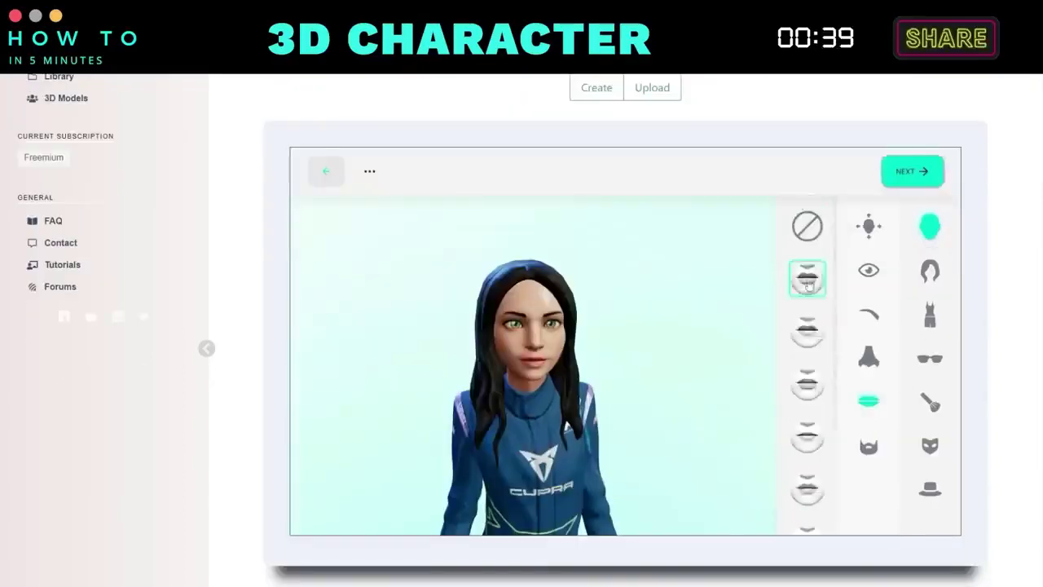
left_click(806, 379)
left_click(804, 439)
left_click(869, 445)
scroll(851, 424, "up", 1)
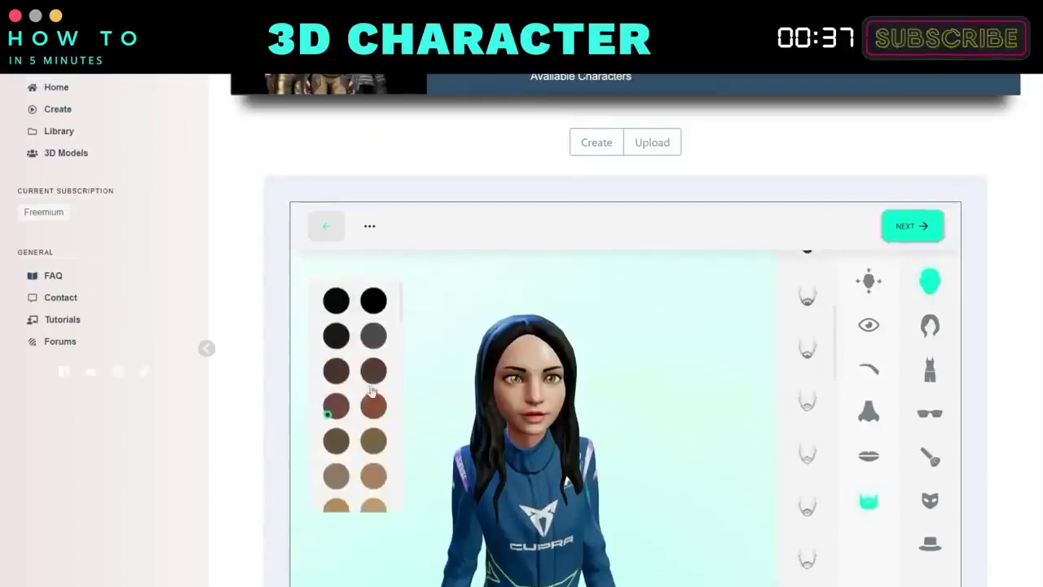
- Choose a hair style for the avatar
left_click(930, 325)
left_click(861, 334)
scroll(810, 407, "down", 1)
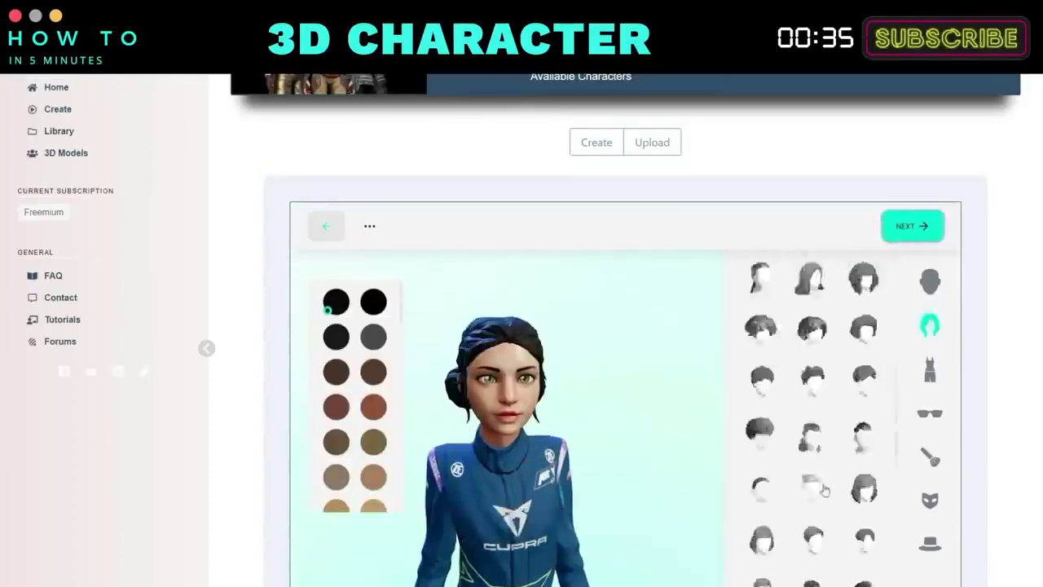
left_click(761, 400)
scroll(763, 399, "up", 1)
- Dress the avatar in the red-and-white outfit after trying a dark jacket
left_click(930, 423)
scroll(815, 440, "down", 1)
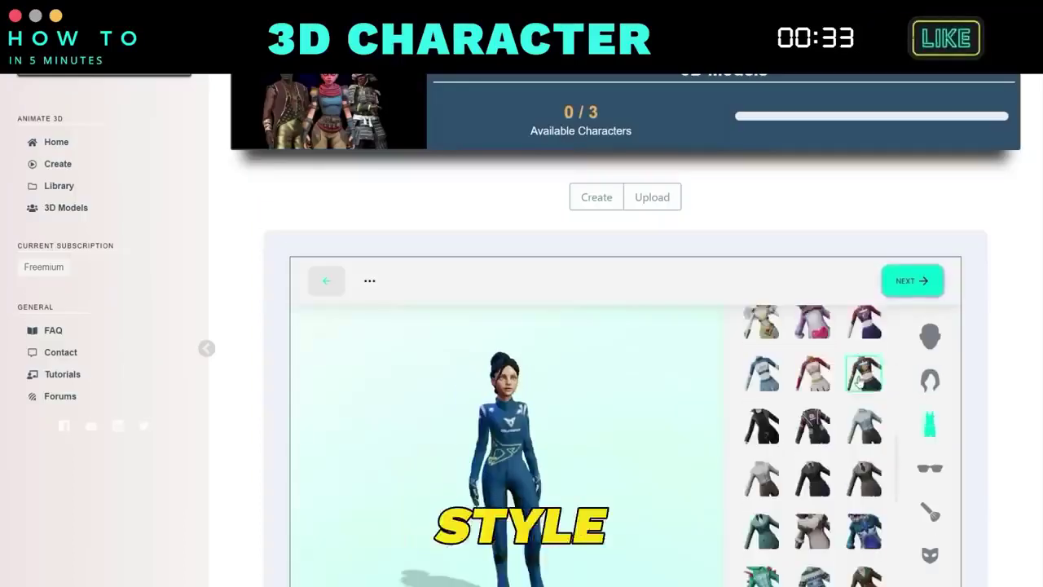
left_click(812, 417)
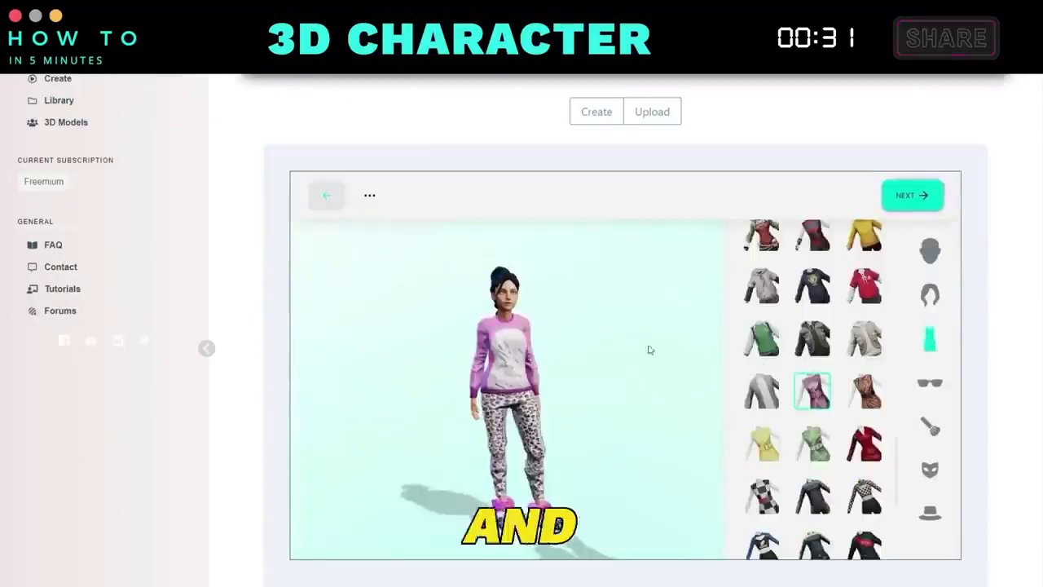
left_click(761, 372)
left_click(929, 382)
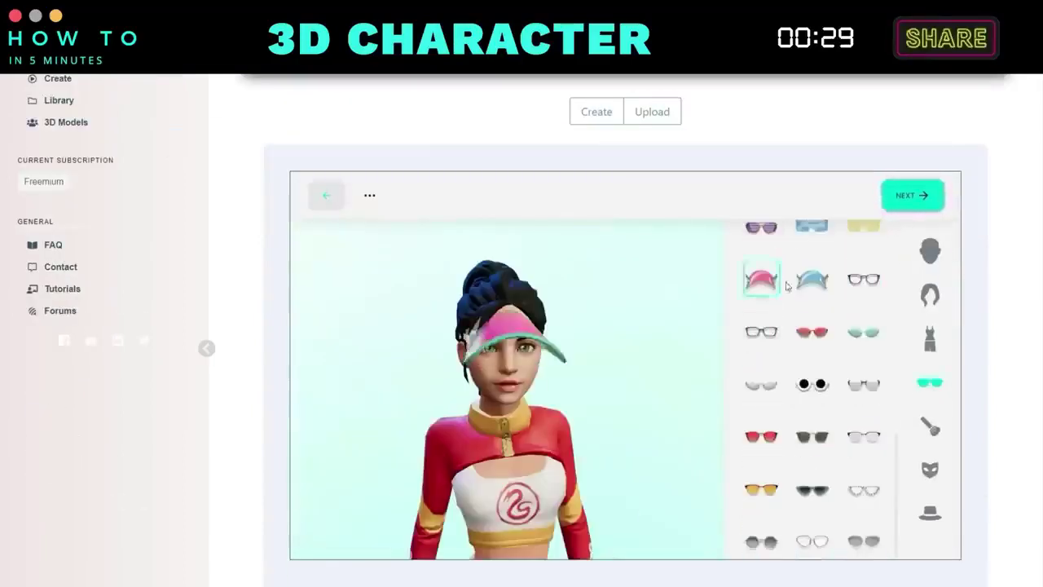
- Add glasses, face paint and a mask, leave off the hat, and turn the avatar front
left_click(930, 423)
scroll(758, 287, "up", 1)
scroll(814, 366, "down", 1)
left_click(861, 396)
left_click(929, 443)
left_click(761, 379)
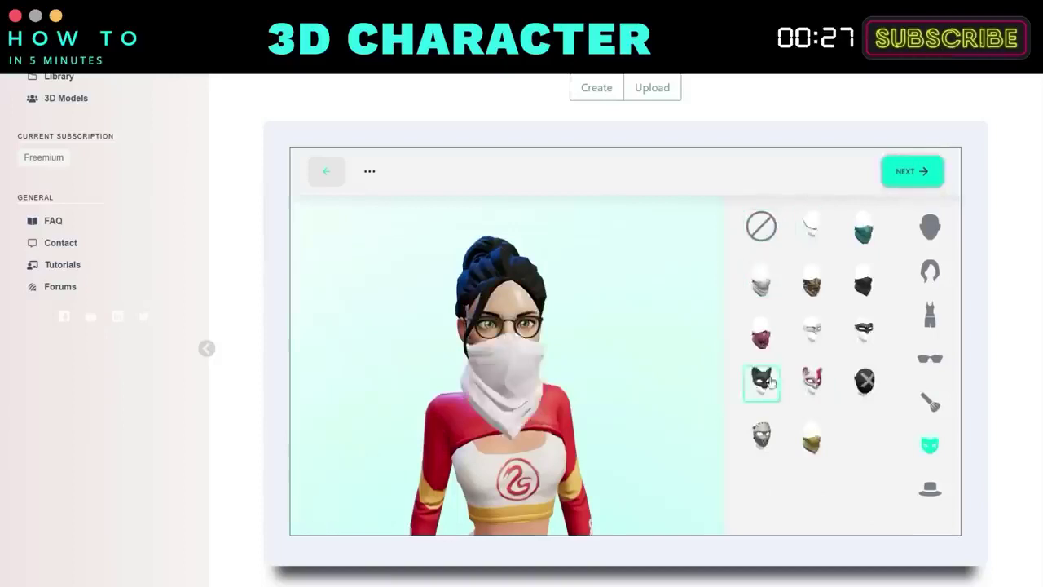
left_click(930, 488)
left_click(813, 437)
left_click(761, 225)
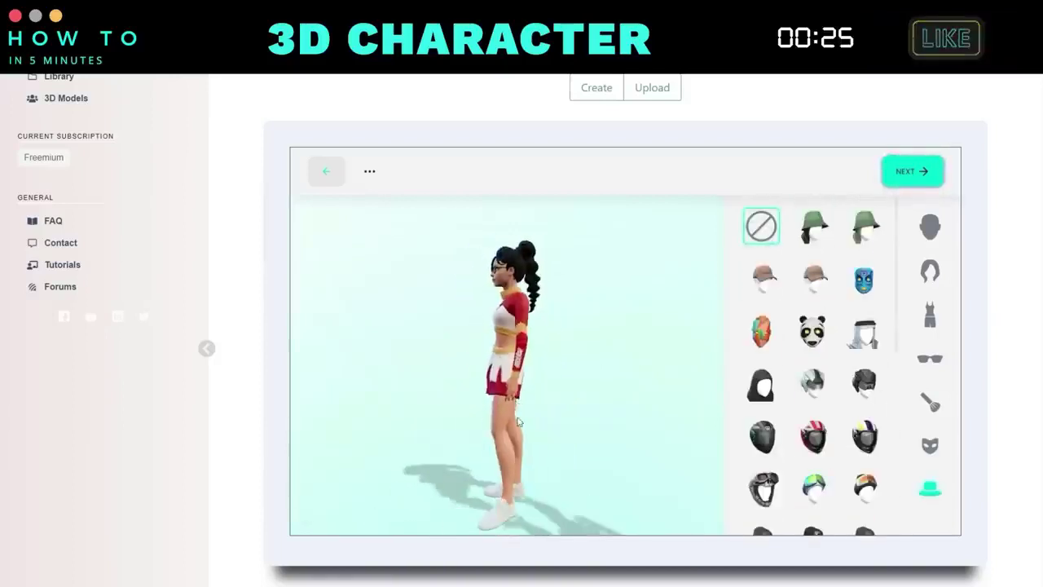
left_click_drag(505, 356, 578, 358)
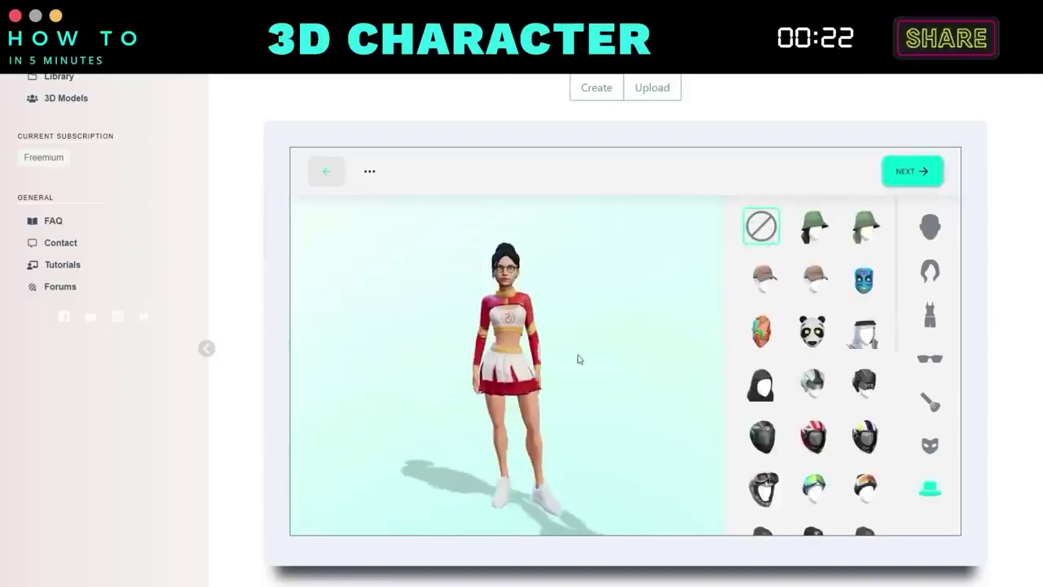
- Save the finished avatar without signup as a new character named 'A'
left_click(914, 177)
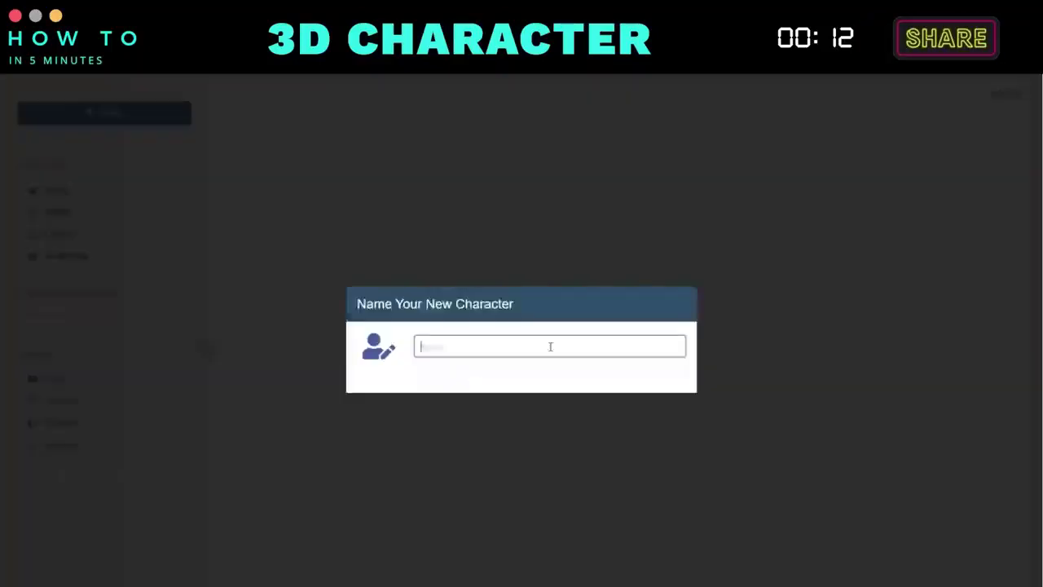
type("Anna")
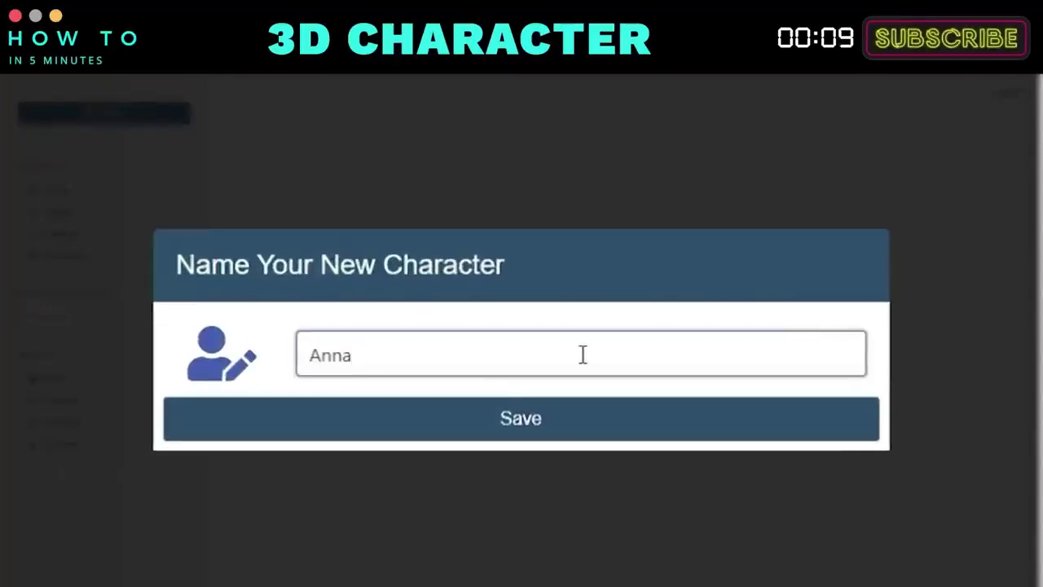
left_click(552, 432)
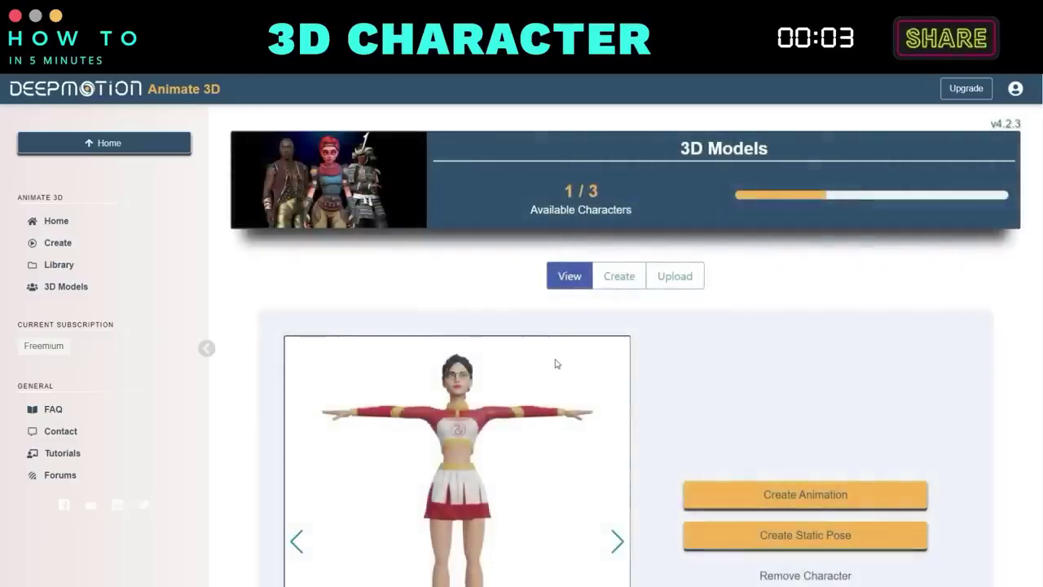
scroll(684, 407, "down", 2)
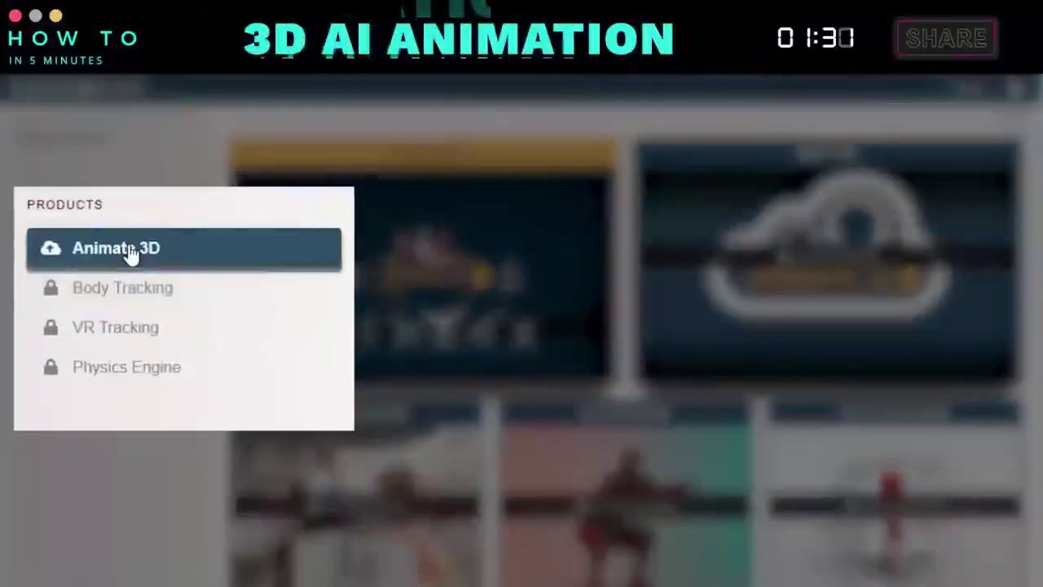
- Start a new animation for the saved character from the 3D Models page
left_click(126, 254)
left_click(126, 381)
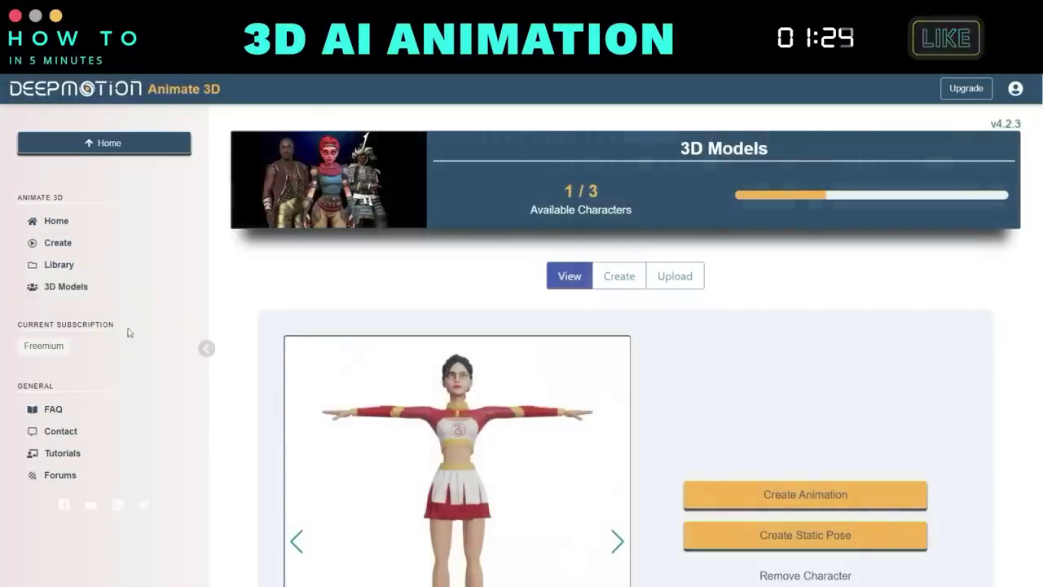
scroll(501, 445, "down", 2)
scroll(525, 383, "down", 1)
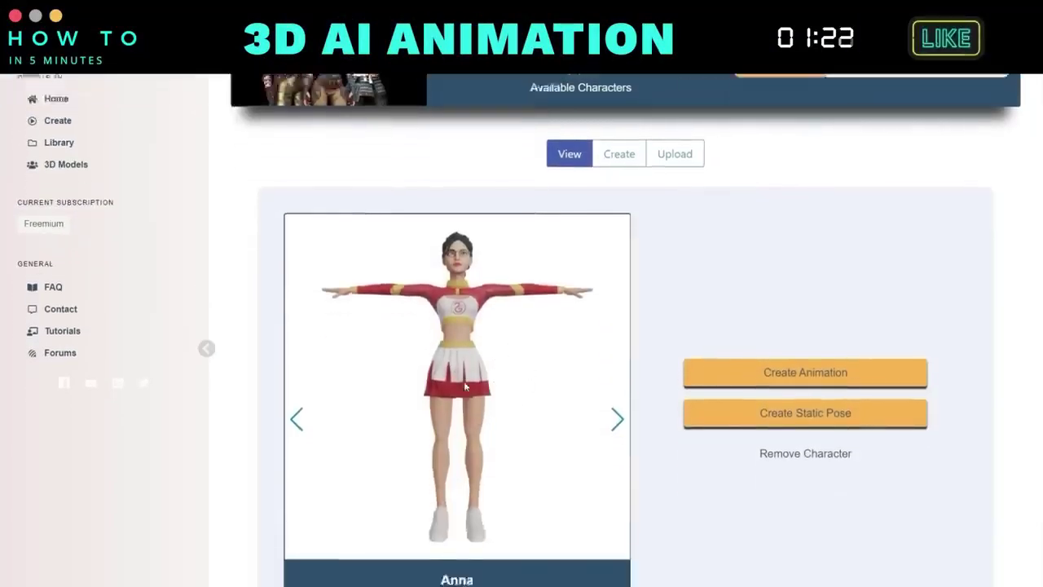
scroll(489, 358, "up", 1)
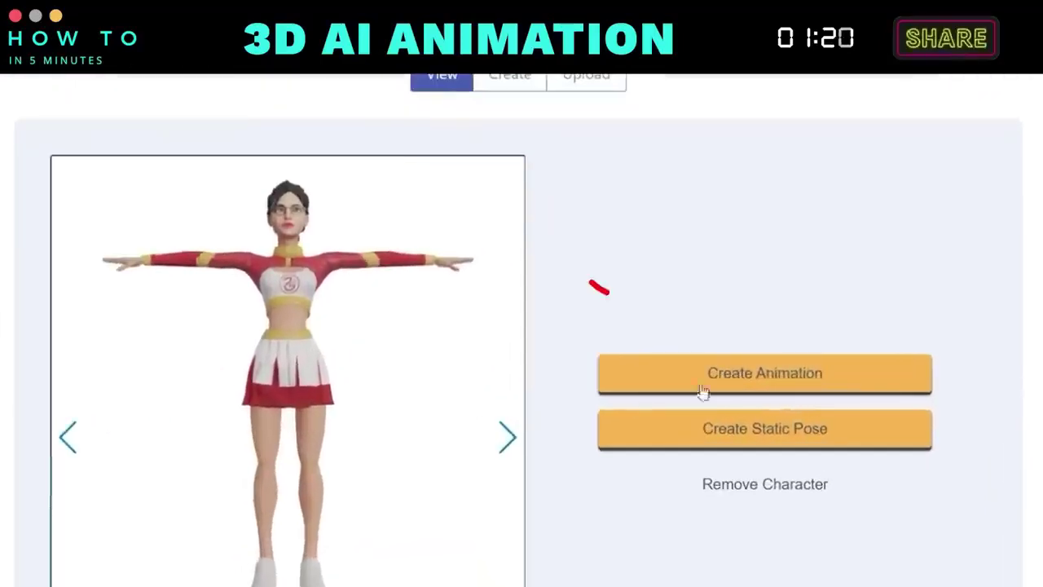
left_click(756, 375)
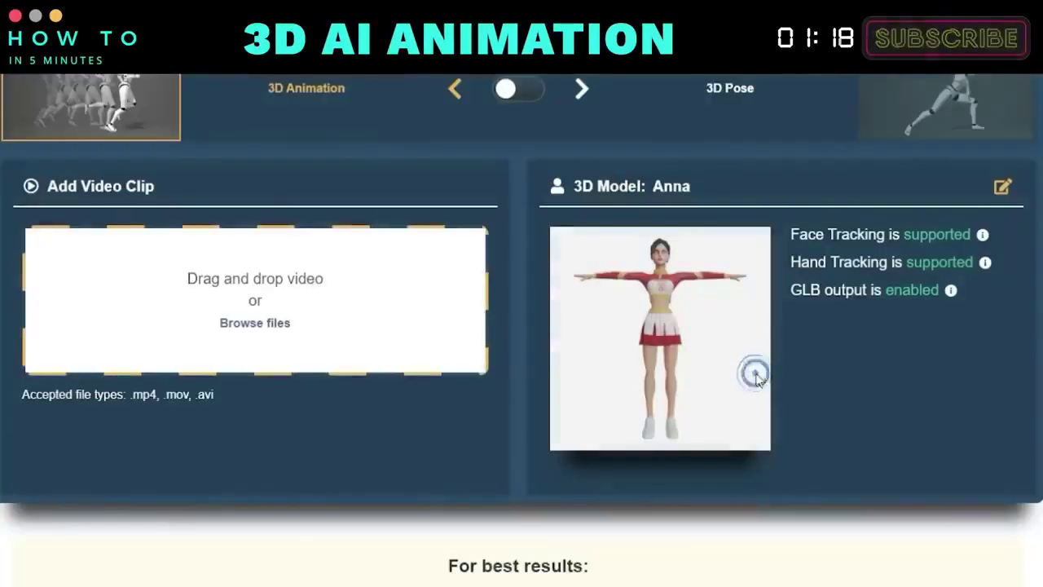
- Upload the running-woman video, rename it to 'running', and open its Trim & Crop settings
left_click(266, 329)
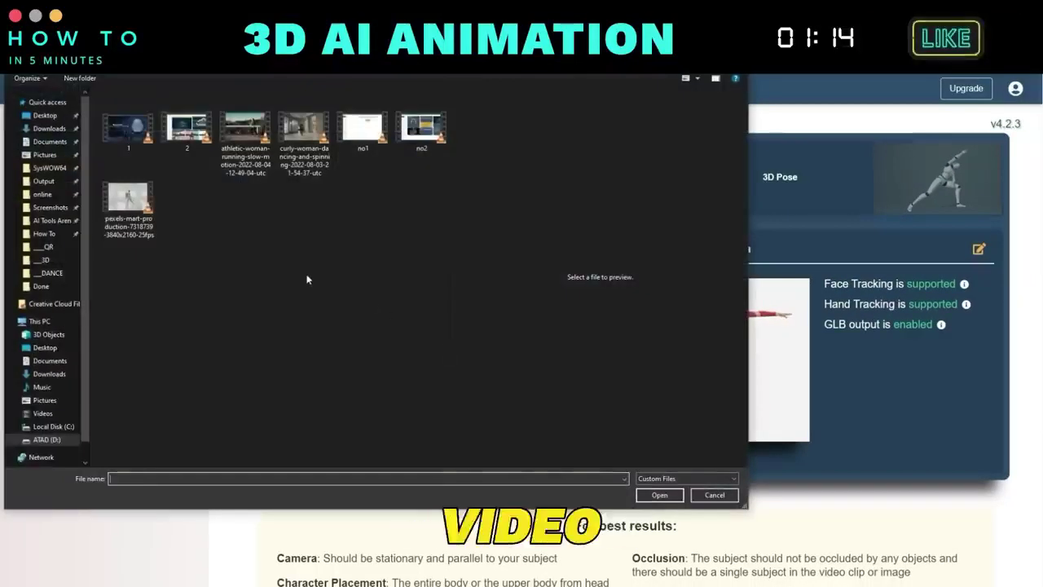
left_click(248, 132)
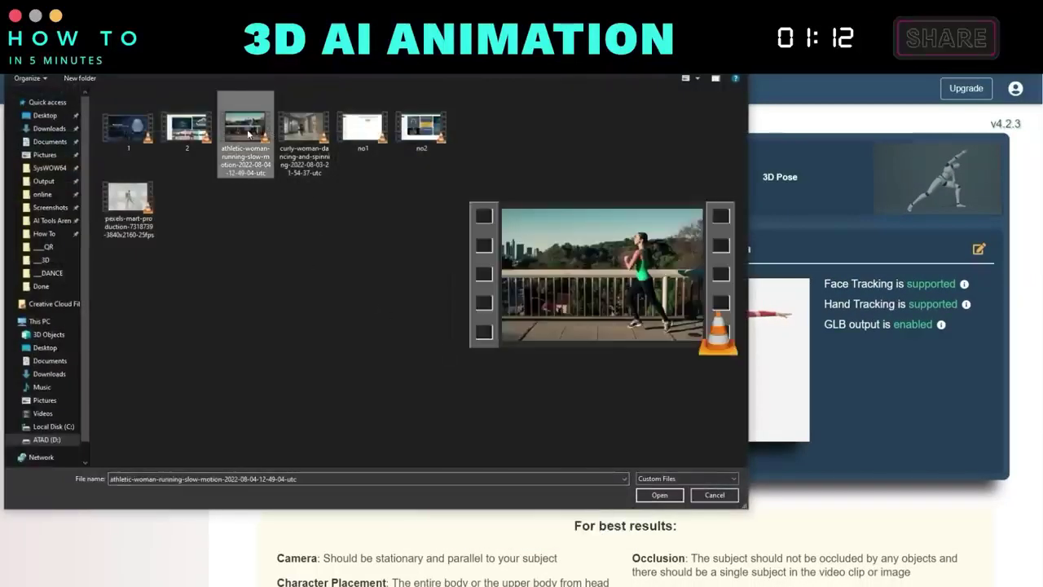
left_click(659, 495)
triple_click(568, 363)
type("run")
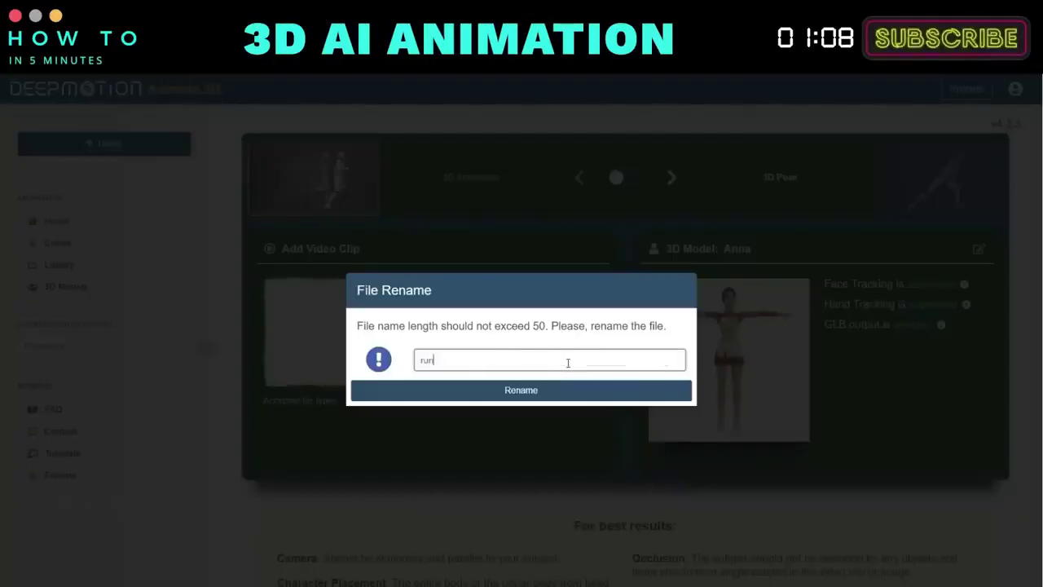
type("ning")
left_click(525, 390)
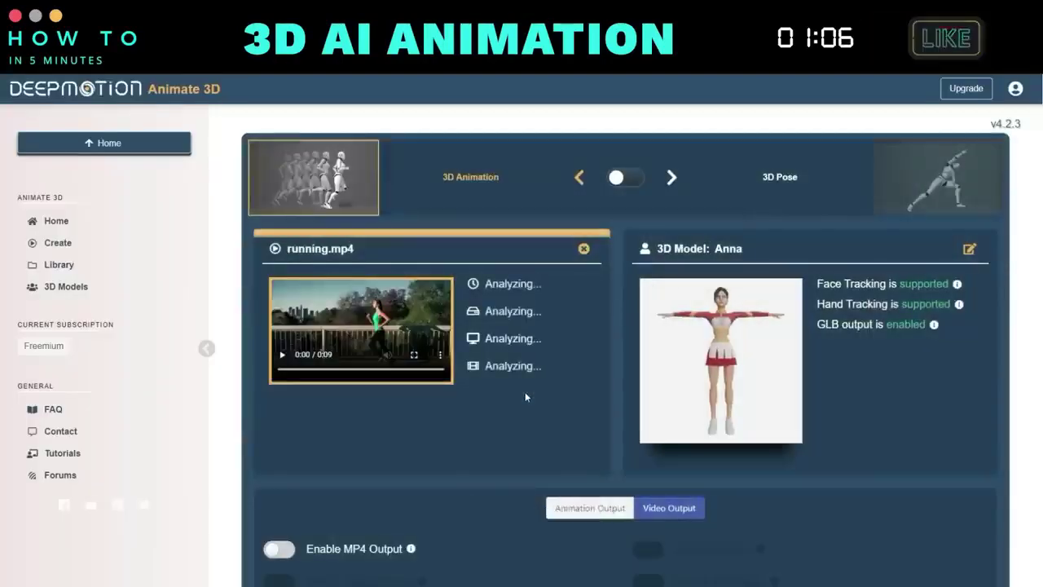
scroll(524, 397, "down", 3)
left_click(463, 322)
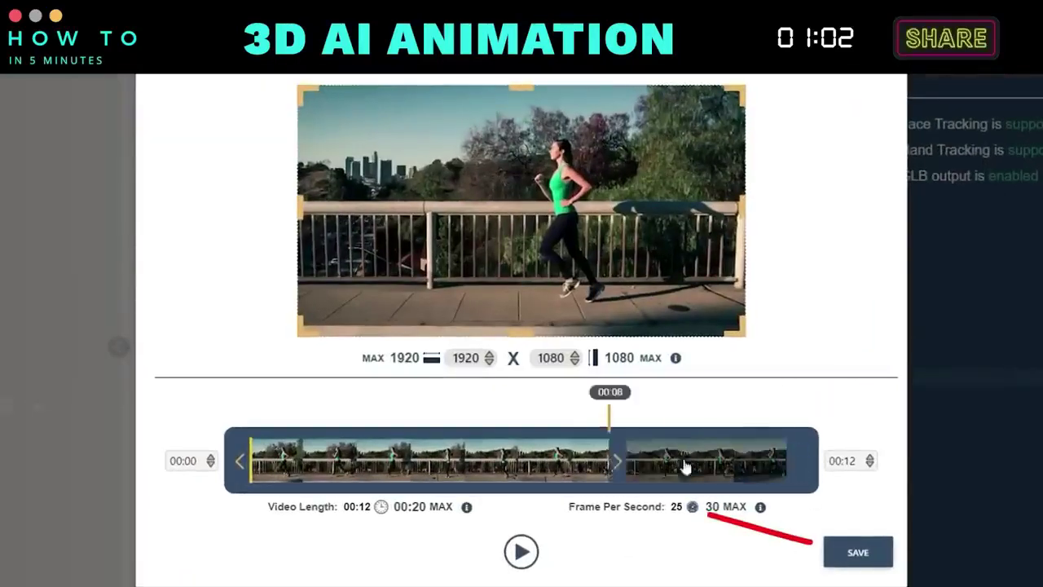
- Keep the trim settings and return to the Video Output options
left_click(848, 553)
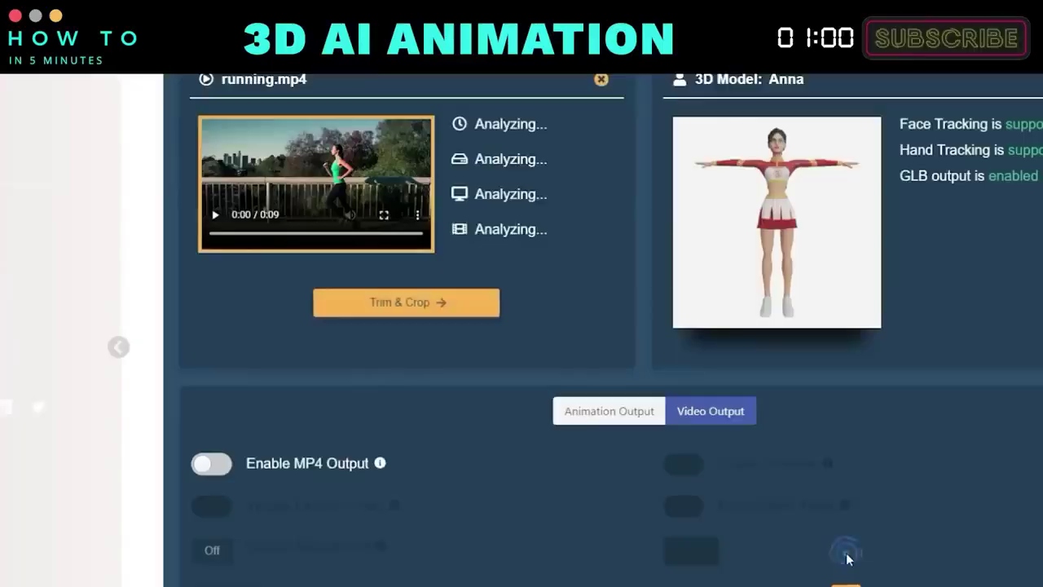
scroll(546, 364, "down", 1)
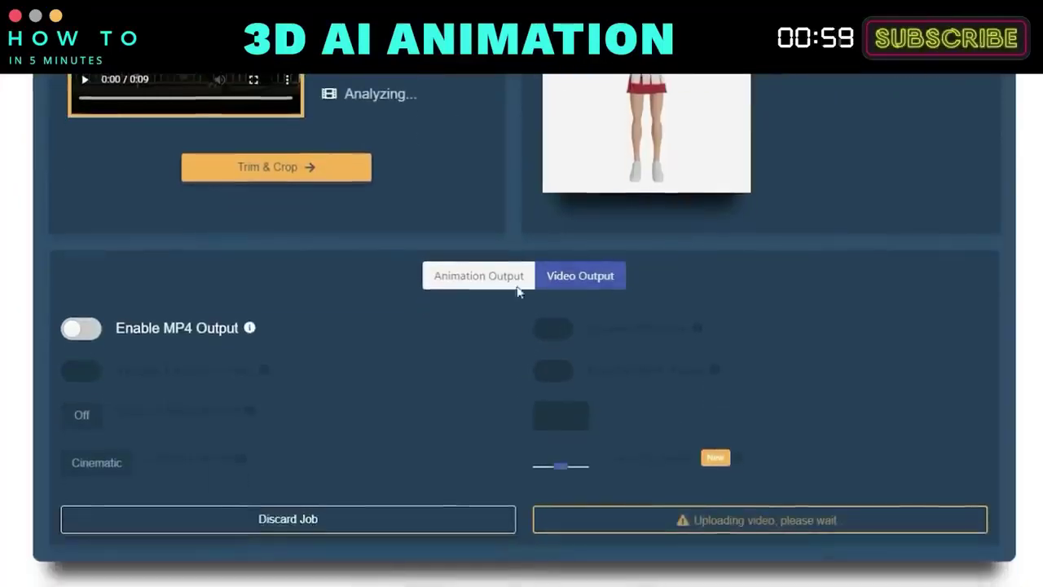
left_click(505, 274)
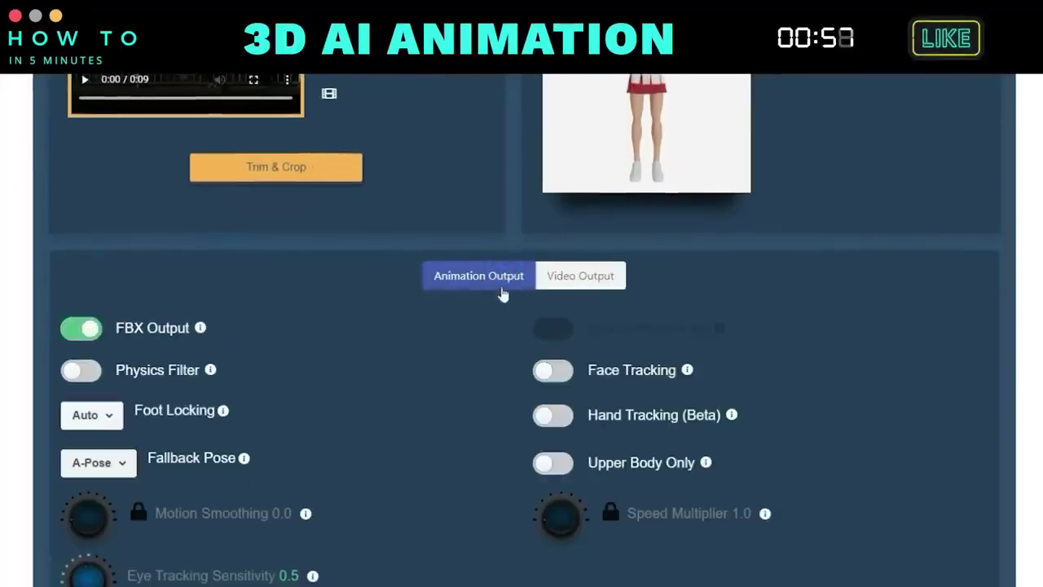
left_click(554, 277)
scroll(633, 315, "down", 1)
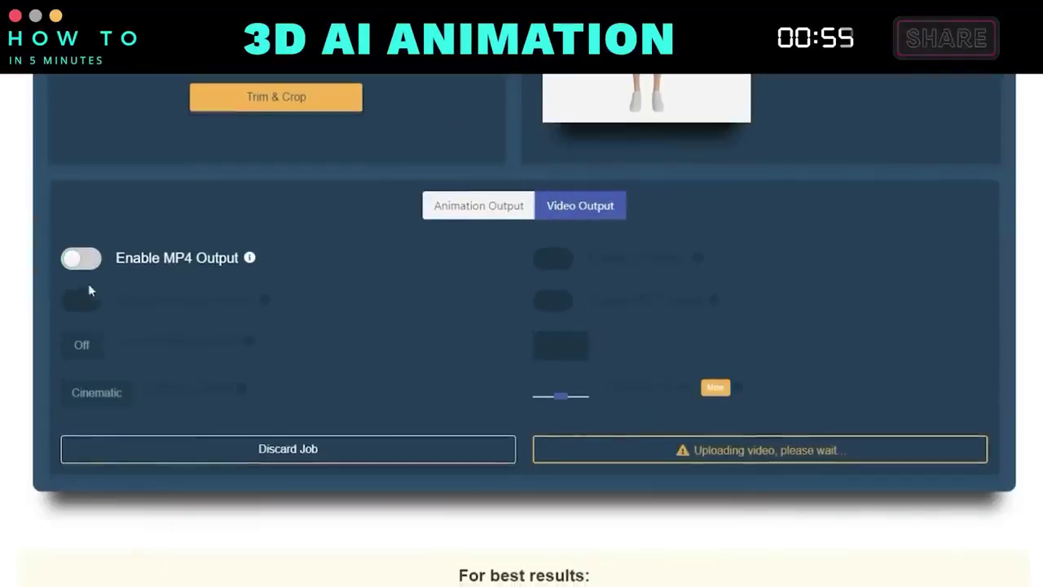
- Enable MP4 output without original footage, on a solid green background with Cinematic camera
left_click(81, 259)
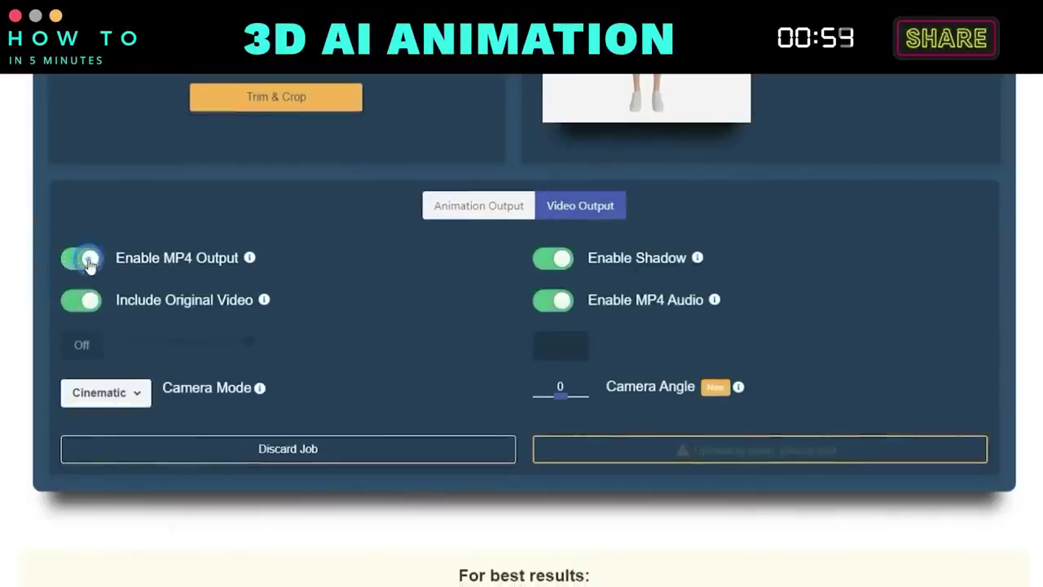
left_click(75, 303)
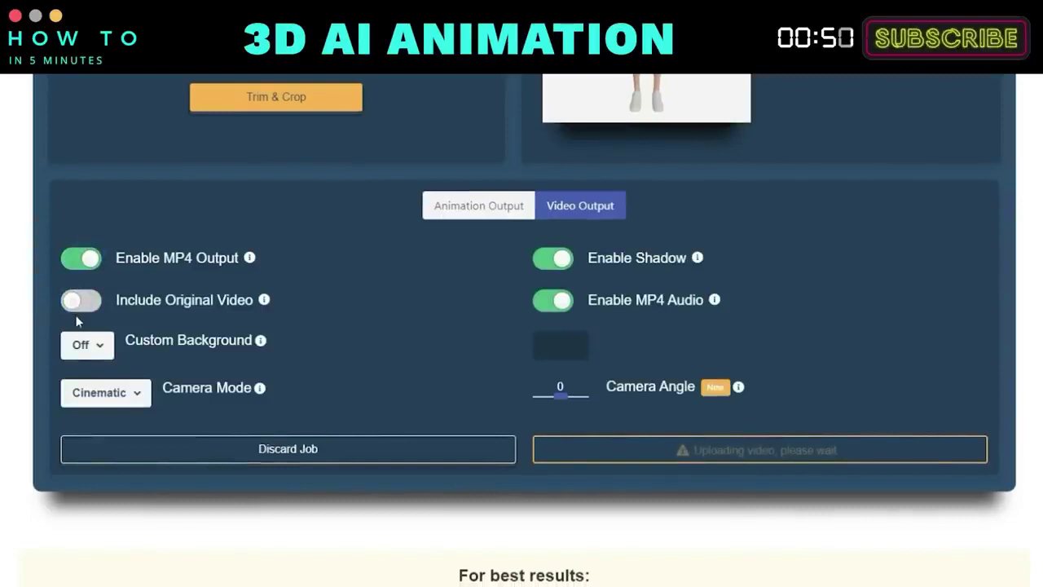
left_click(81, 345)
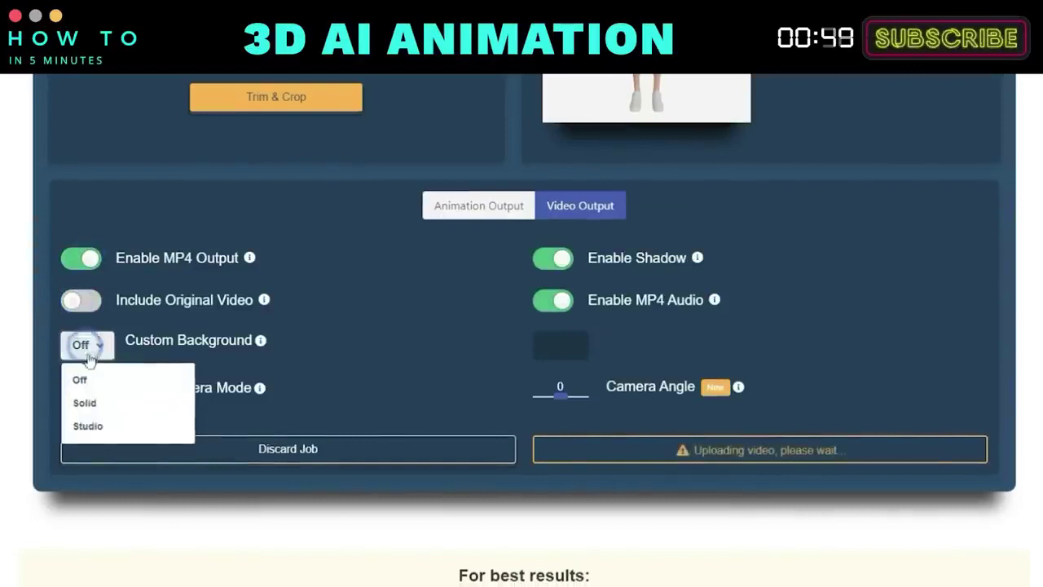
left_click(96, 402)
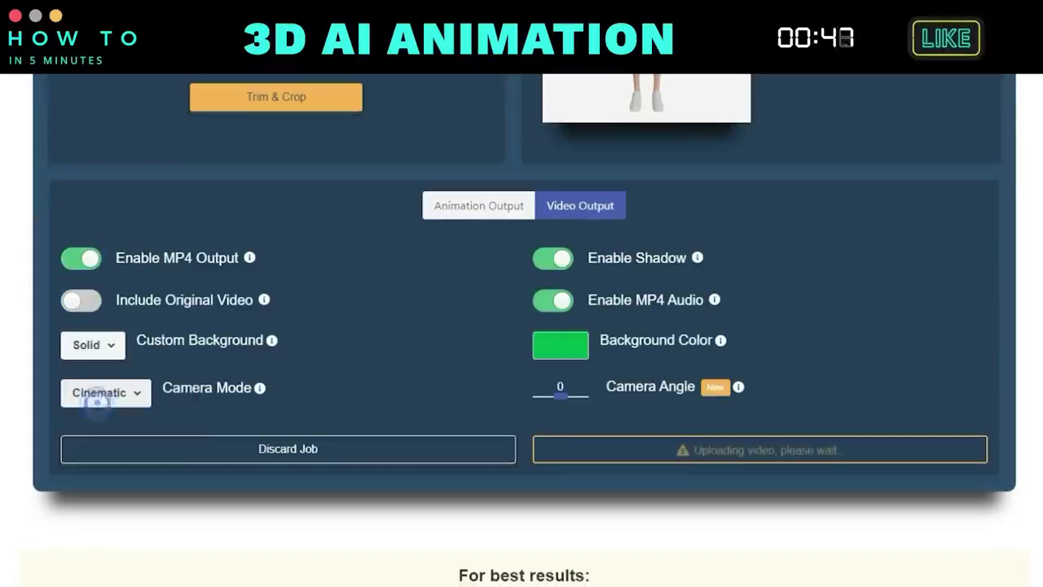
left_click(552, 356)
left_click(445, 339)
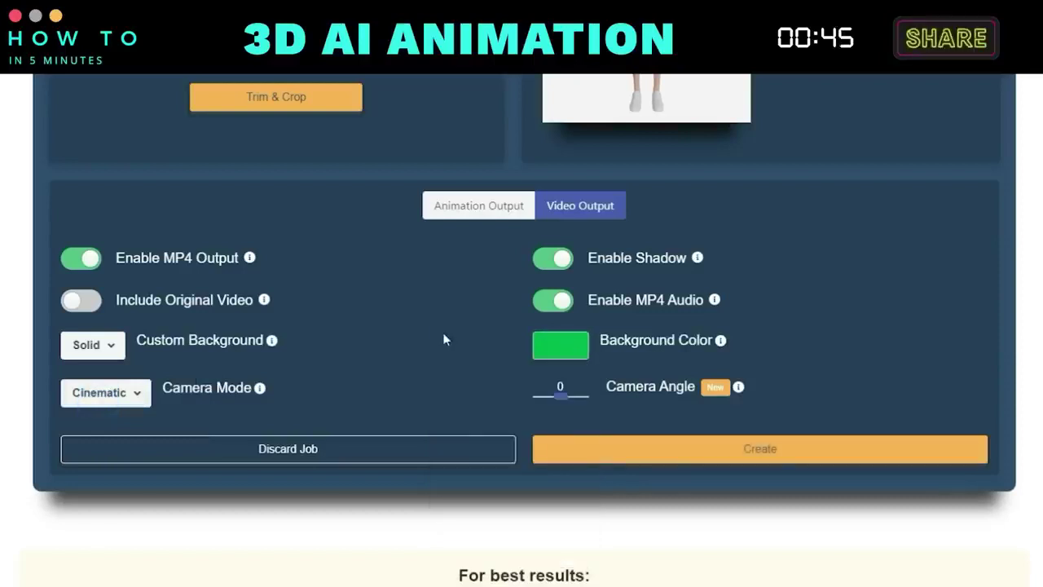
left_click(135, 399)
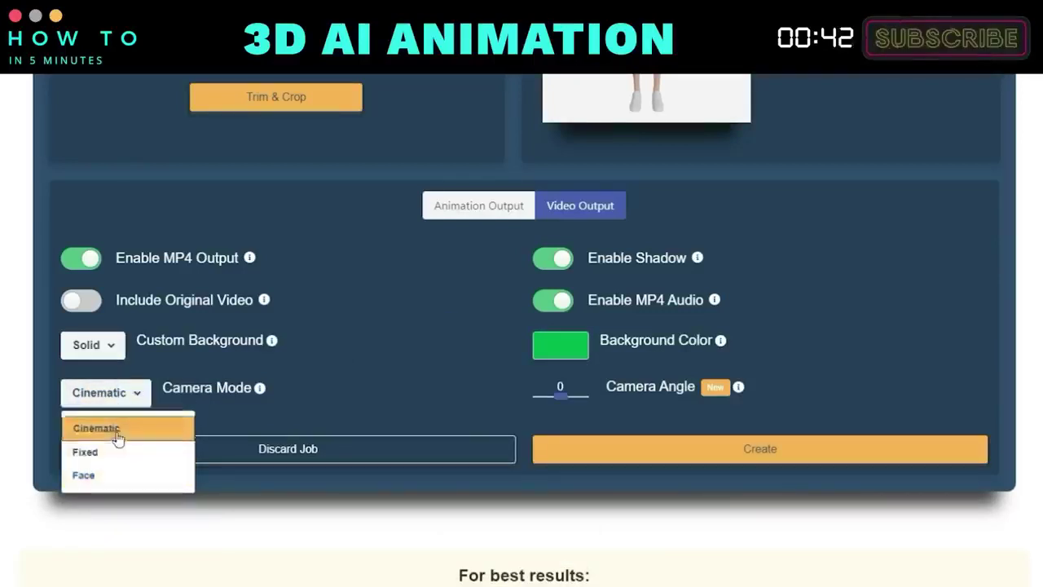
left_click(117, 437)
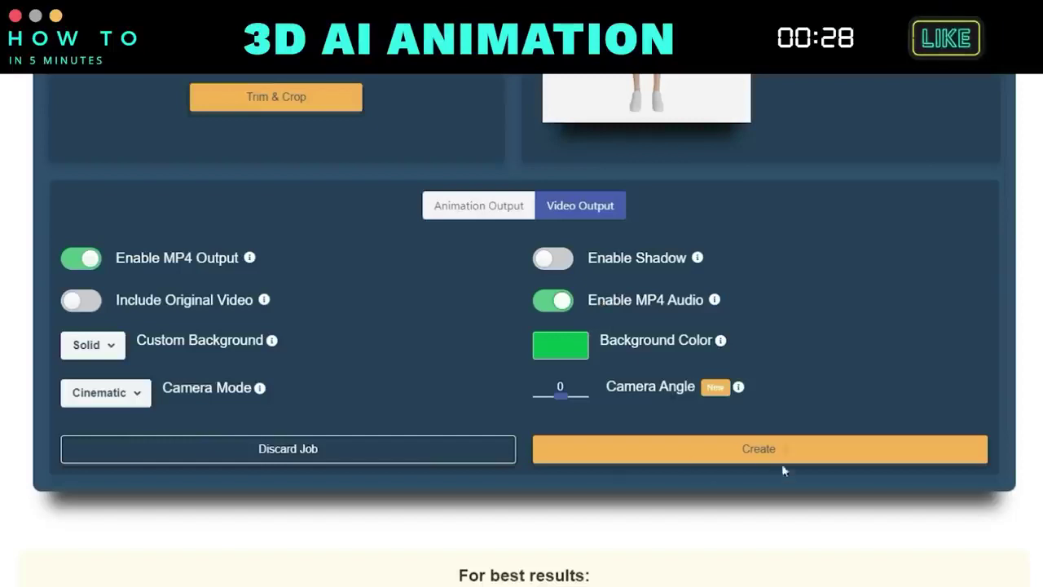
- Create the running.mp4 animation and start the job from the confirmation dialog
left_click(755, 455)
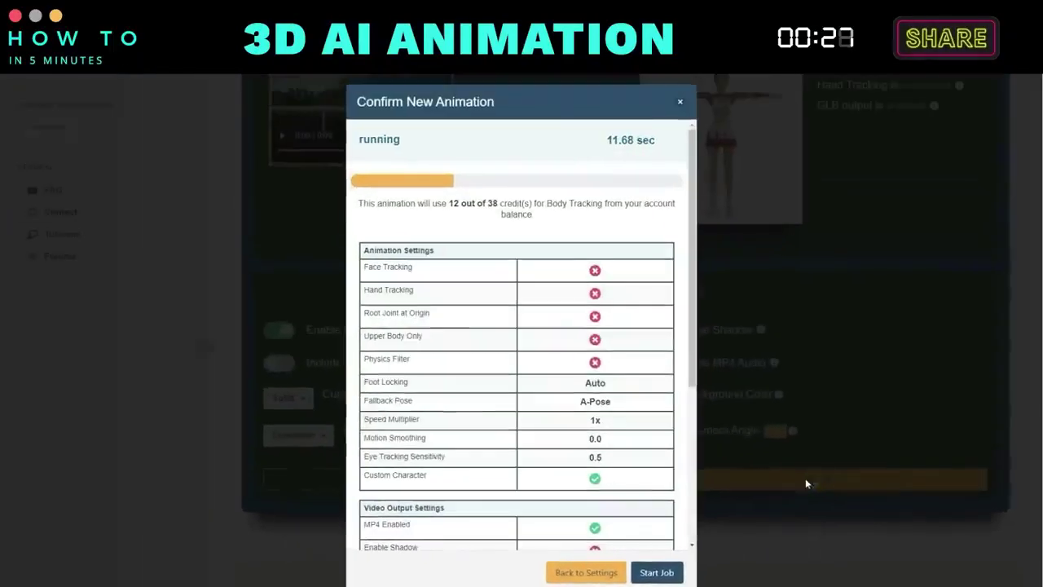
scroll(644, 441, "down", 5)
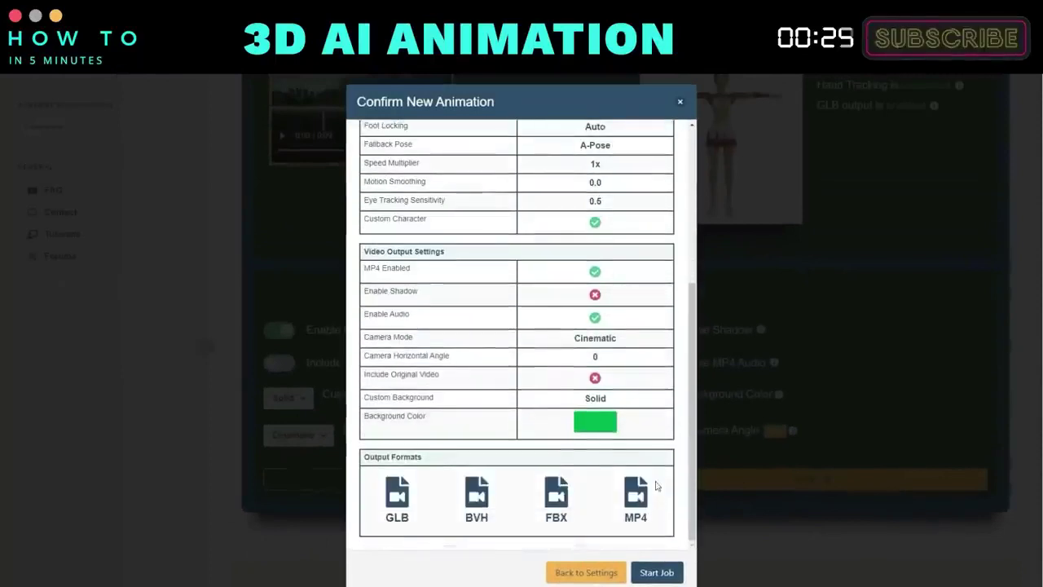
left_click(651, 573)
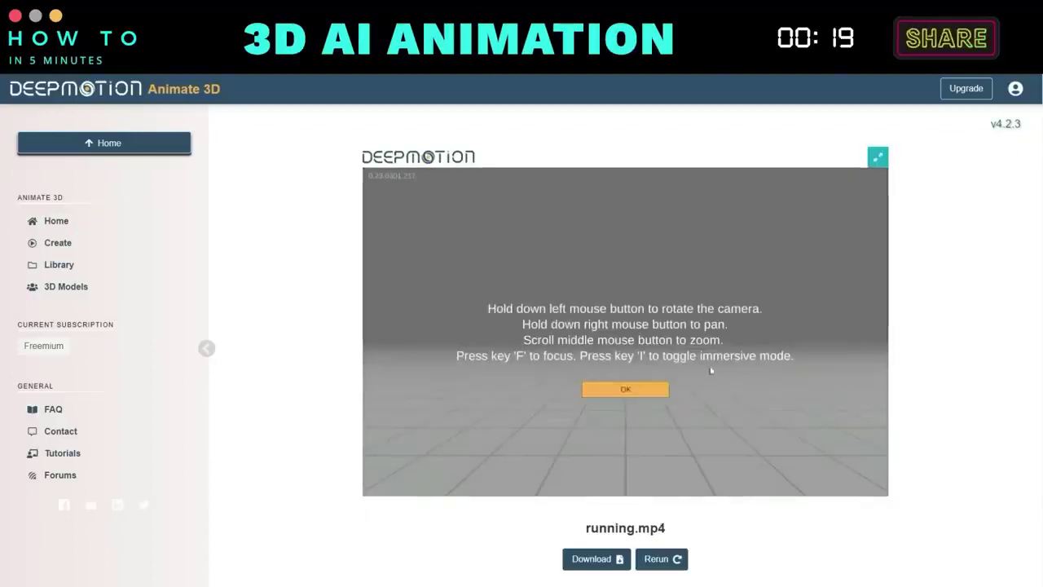
- Dismiss the camera help, orbit the result, and download the animation in MP4 format
left_click(624, 389)
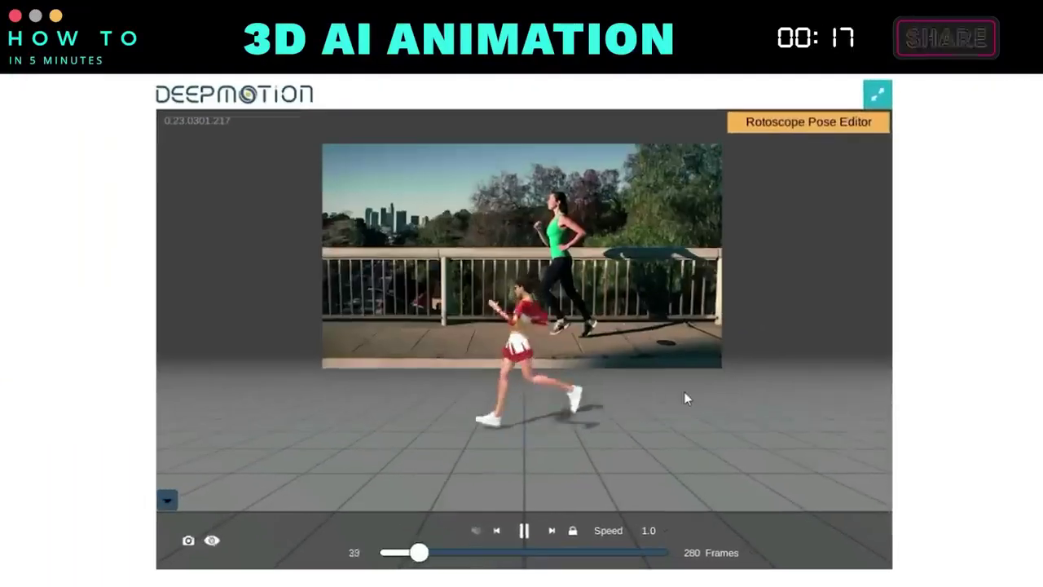
left_click_drag(683, 391, 594, 402)
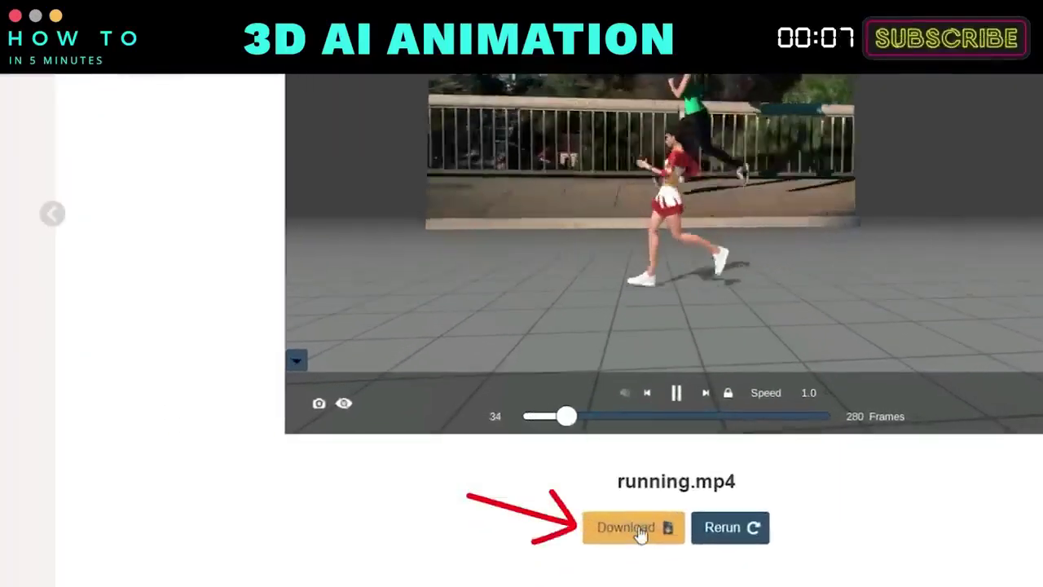
left_click(639, 528)
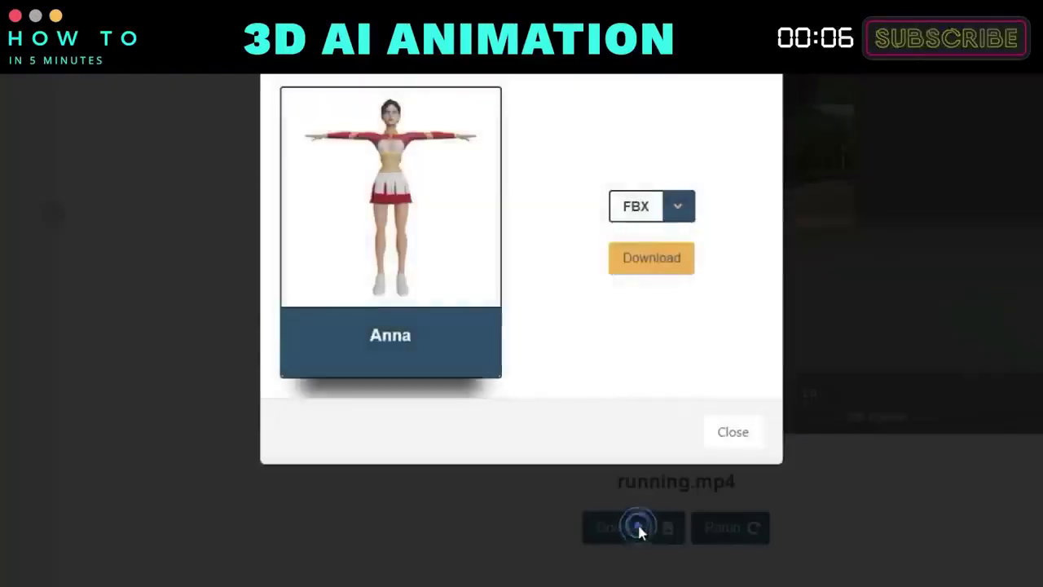
left_click(678, 333)
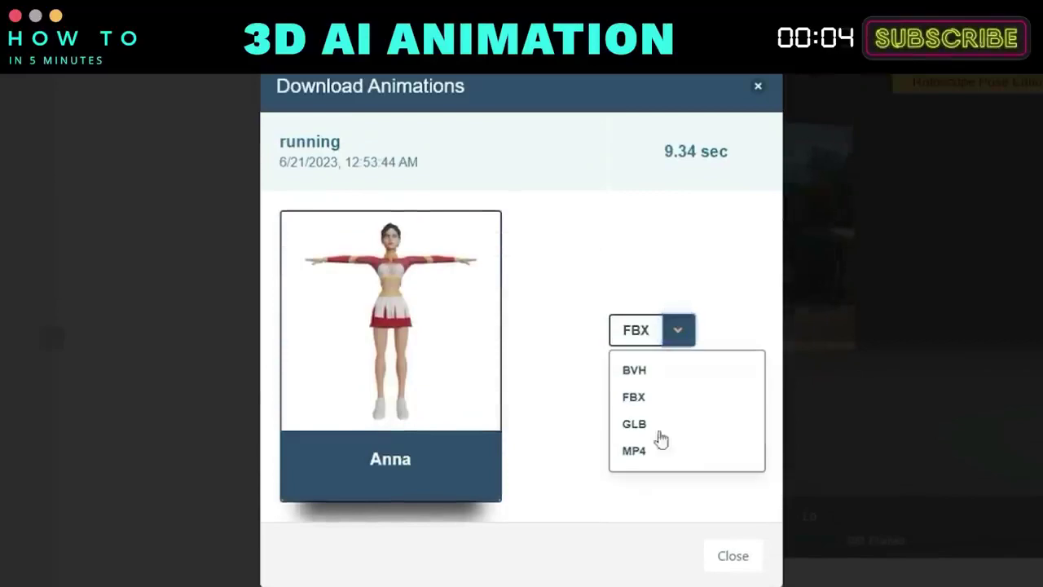
left_click(637, 453)
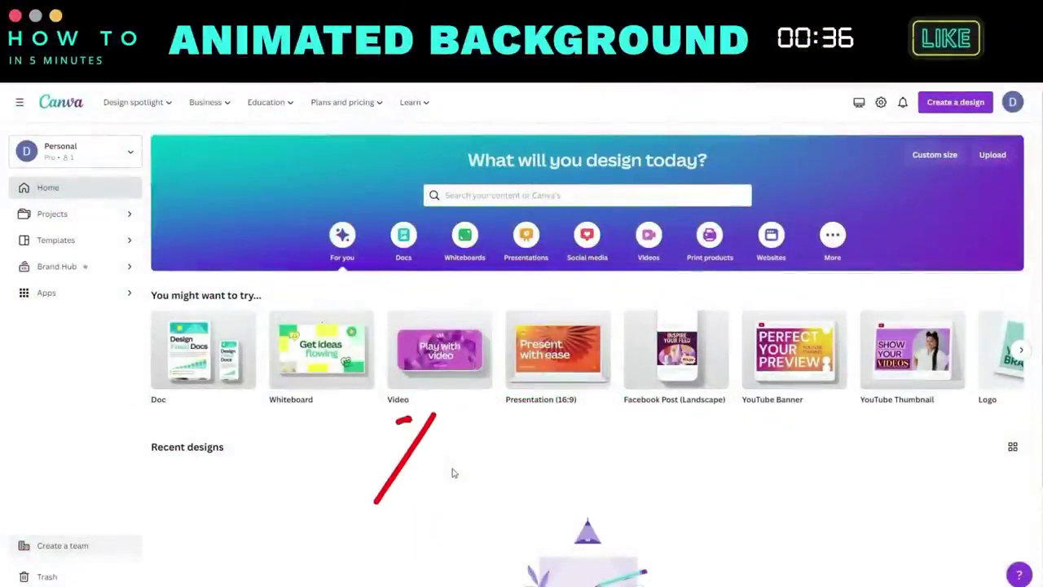
- In a new video design, search elements for 'animation' and add the pink city video
left_click(440, 354)
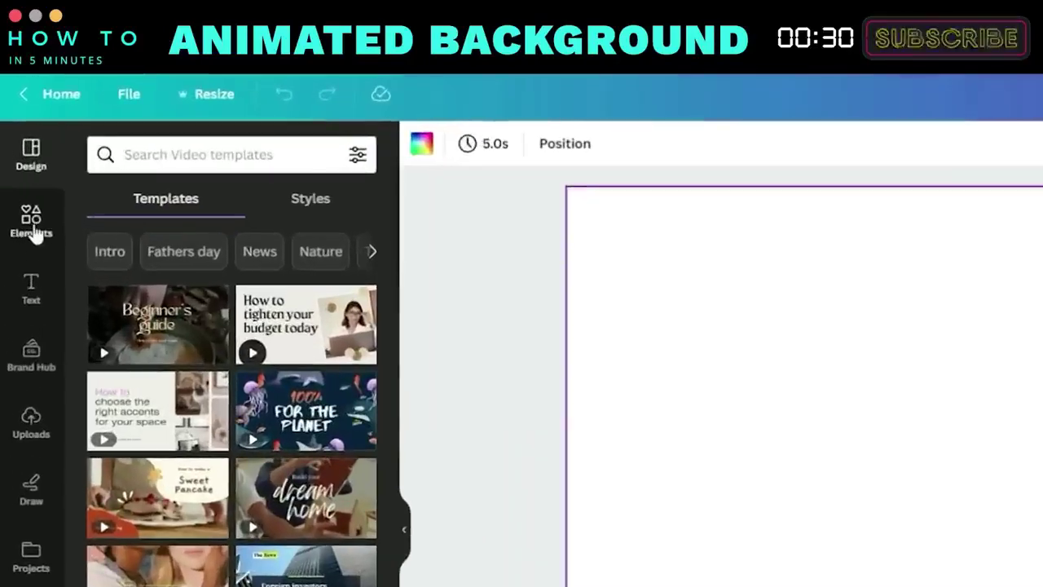
left_click(32, 228)
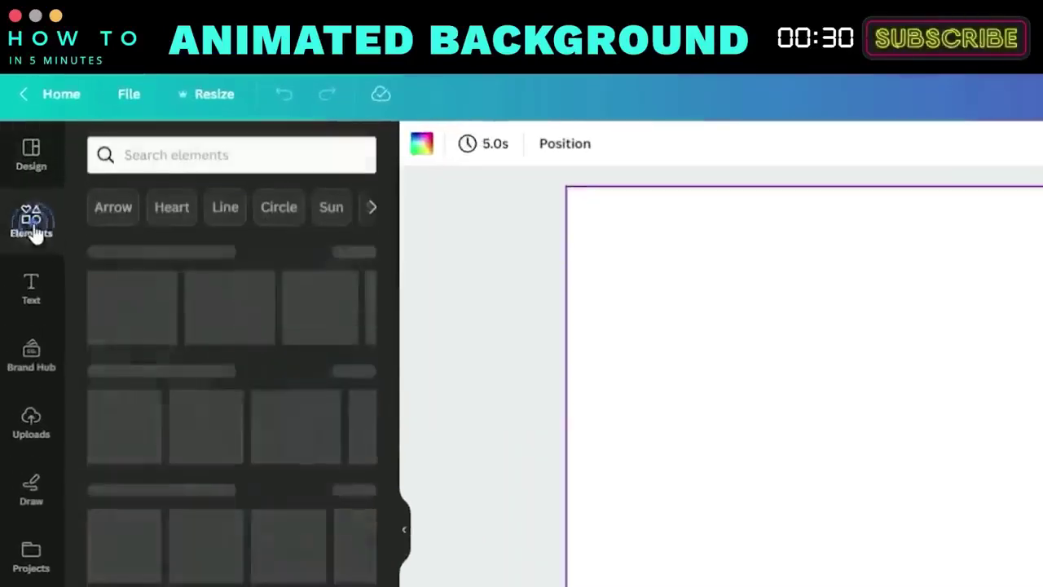
left_click(207, 159)
type("anim")
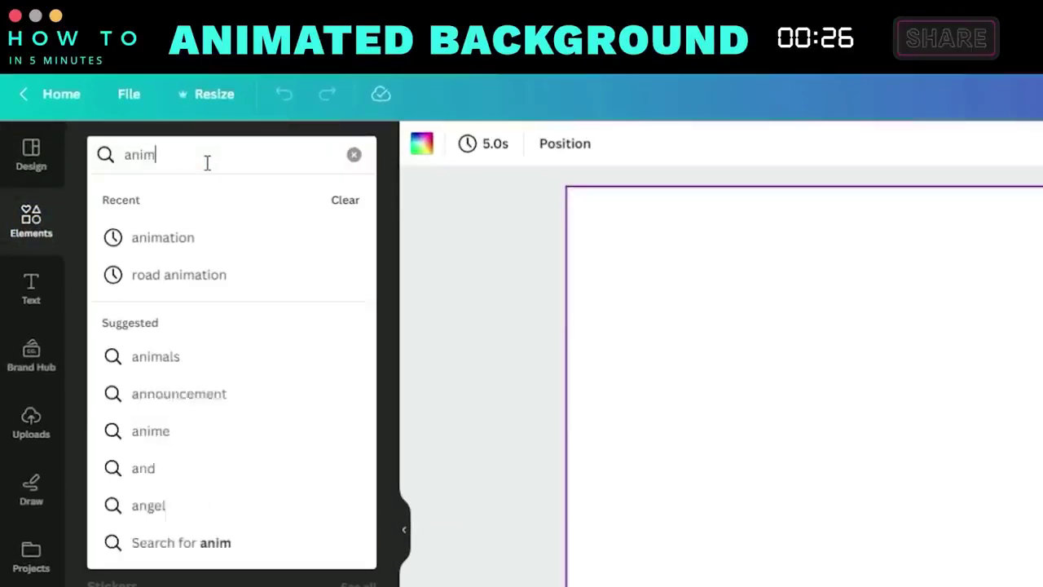
type("ation")
key("Return")
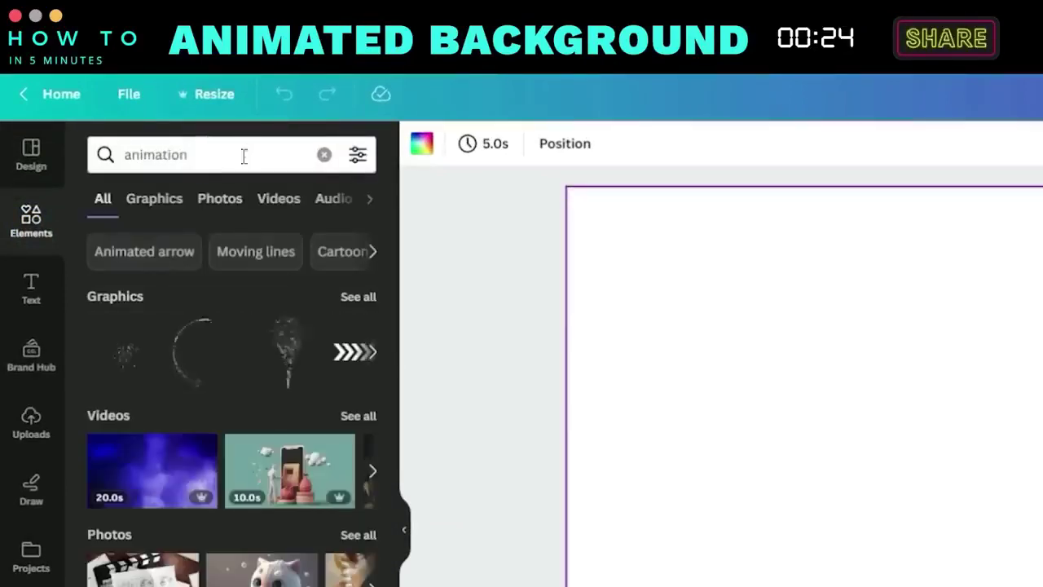
left_click(358, 415)
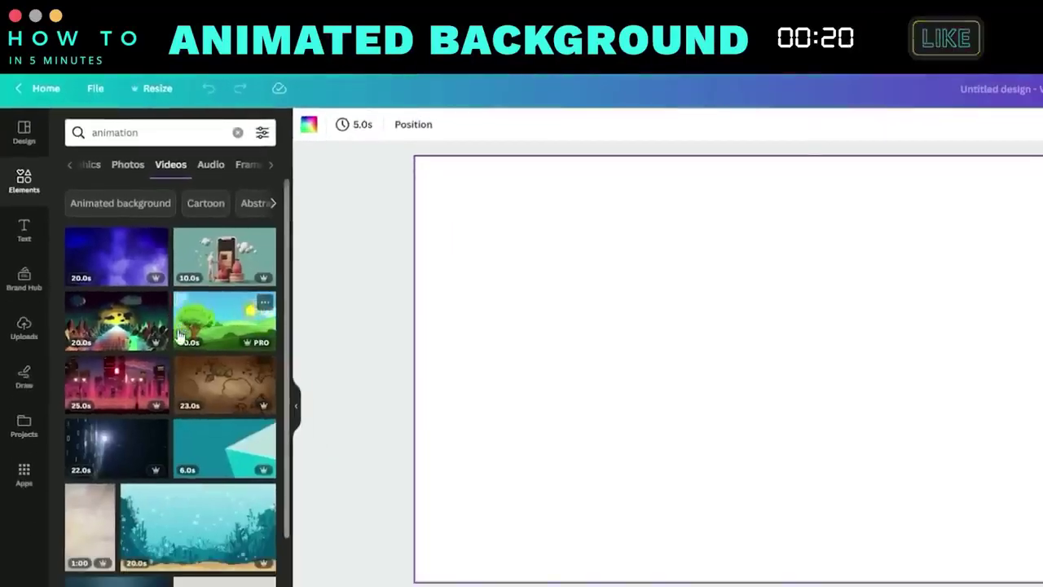
left_click(117, 383)
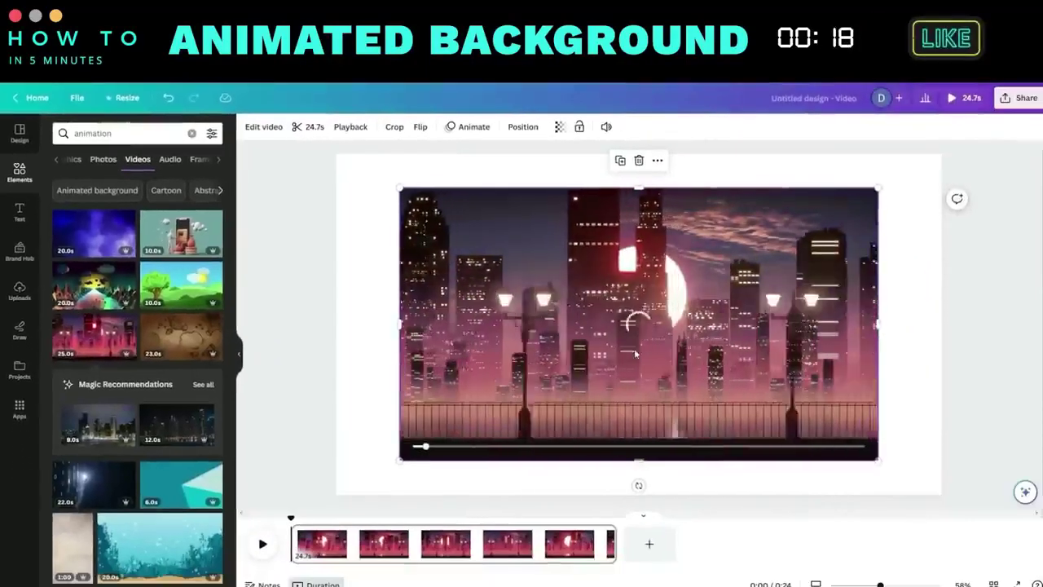
- Set the city video as the page background and preview it full screen
right_click(728, 258)
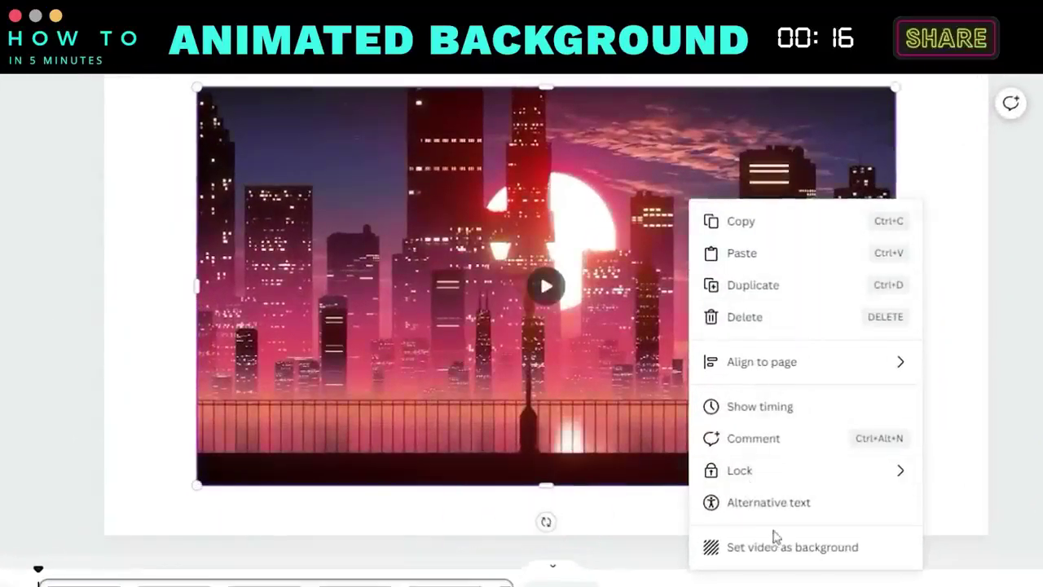
left_click(757, 554)
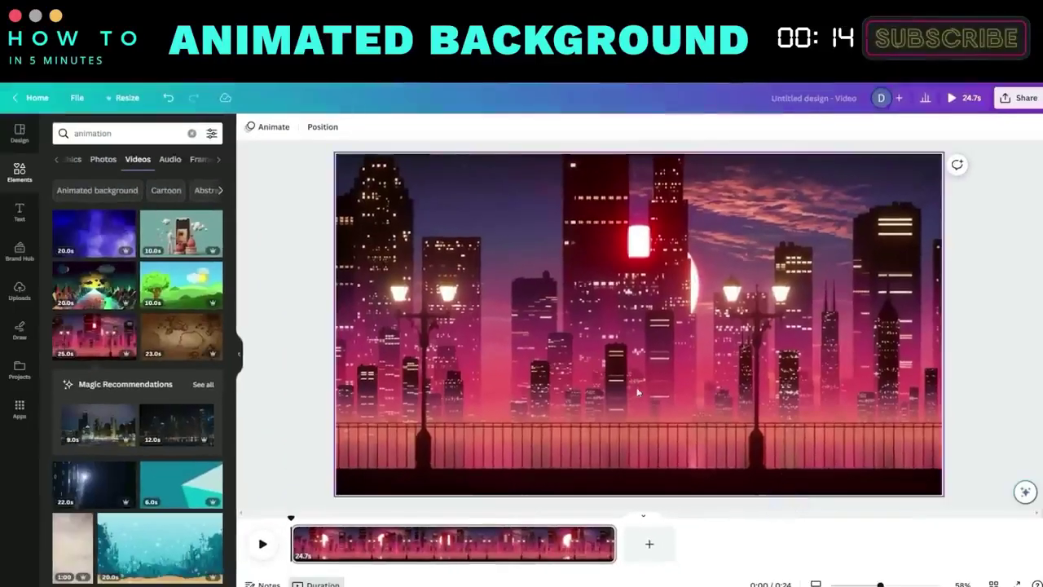
left_click(887, 149)
left_click(952, 98)
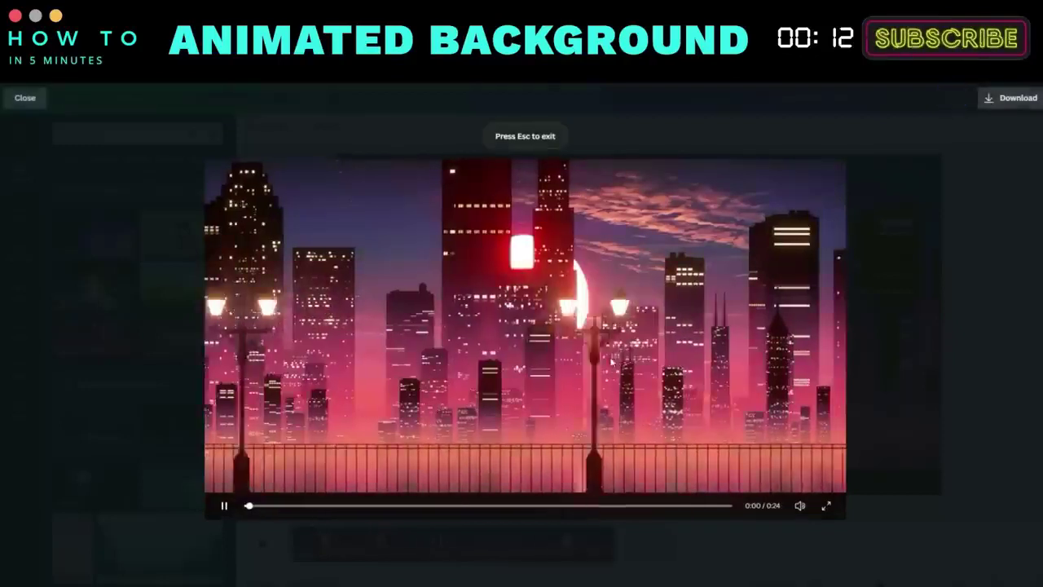
key("Escape")
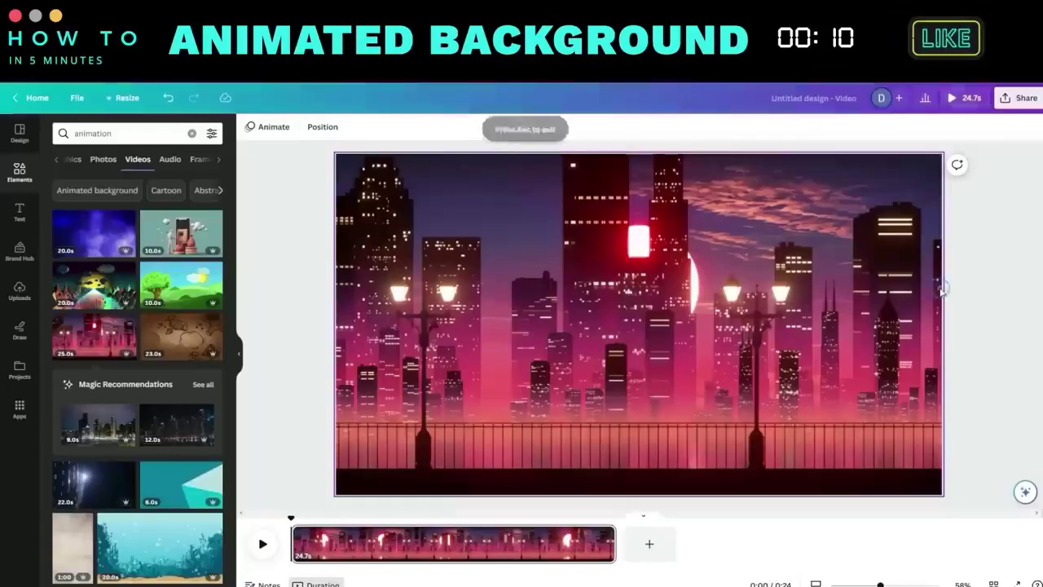
- Download the Canva design as a 1080p MP4 video from the Share menu
left_click(1019, 99)
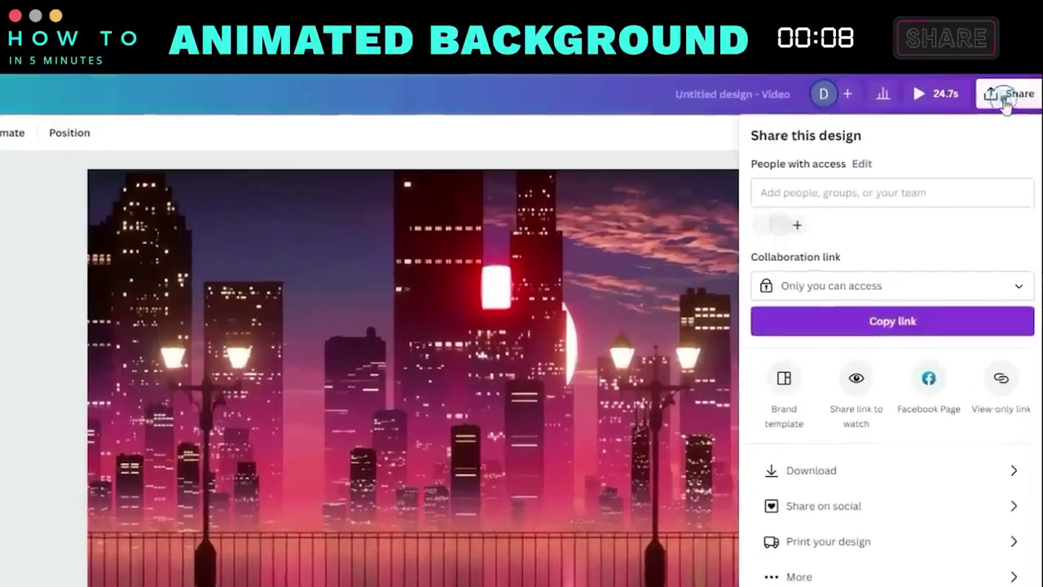
left_click(835, 471)
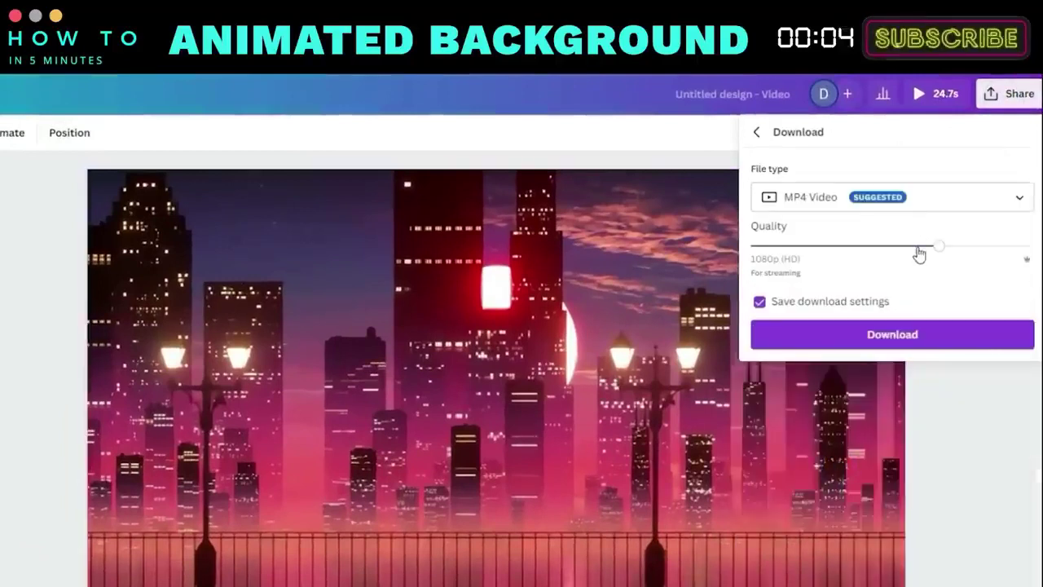
left_click(862, 335)
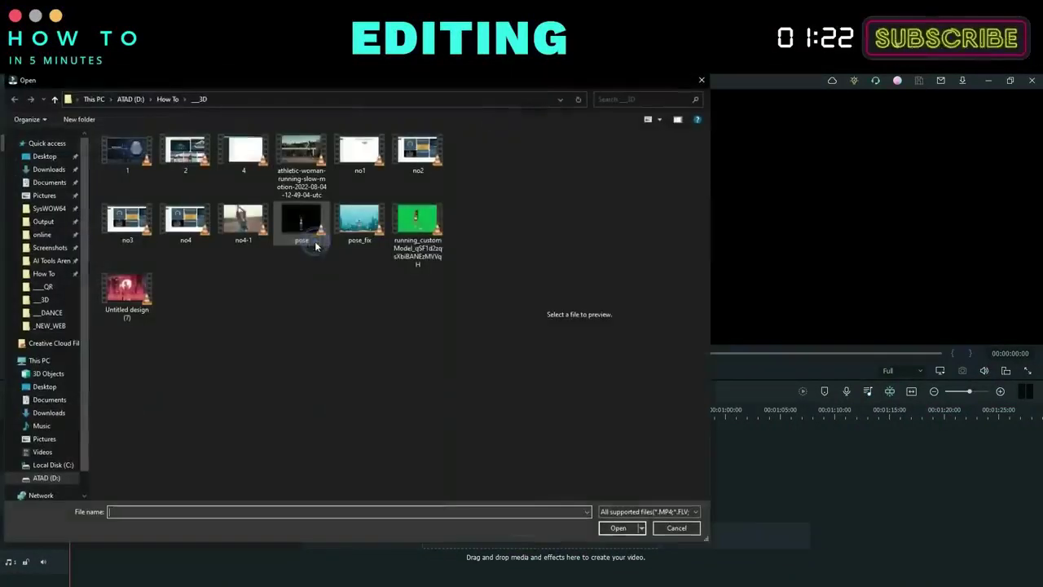
- Import running_customModel and Untitled design (7), with the city on track 1 and the runner on track 2
left_click(417, 224)
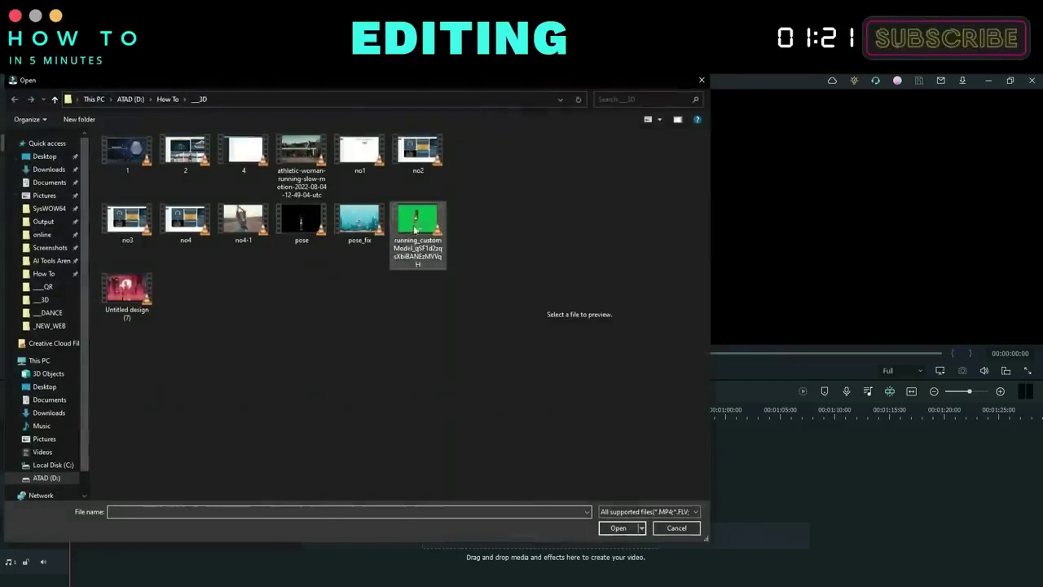
left_click(616, 528)
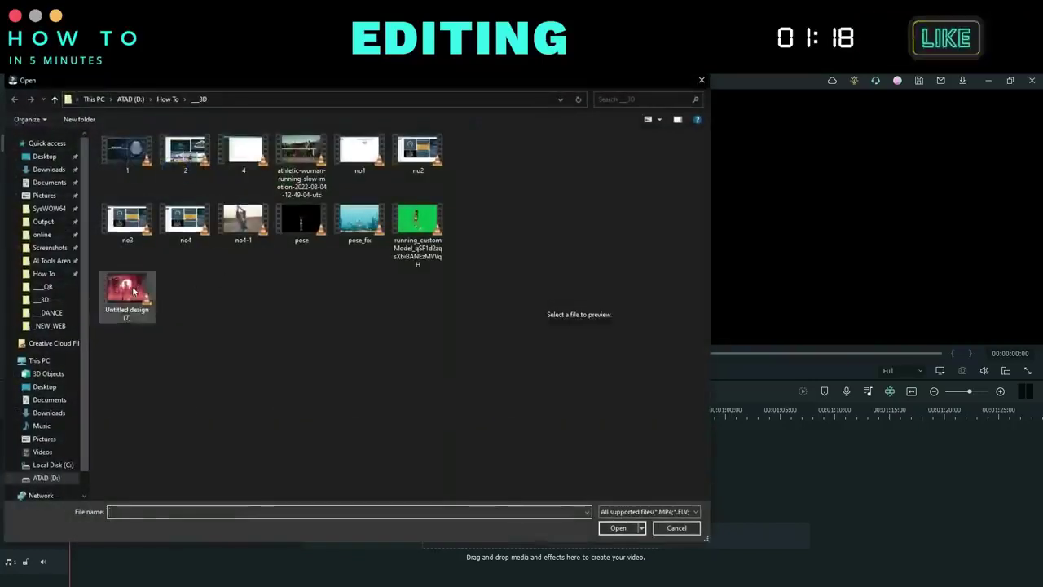
left_click(131, 292)
left_click(616, 527)
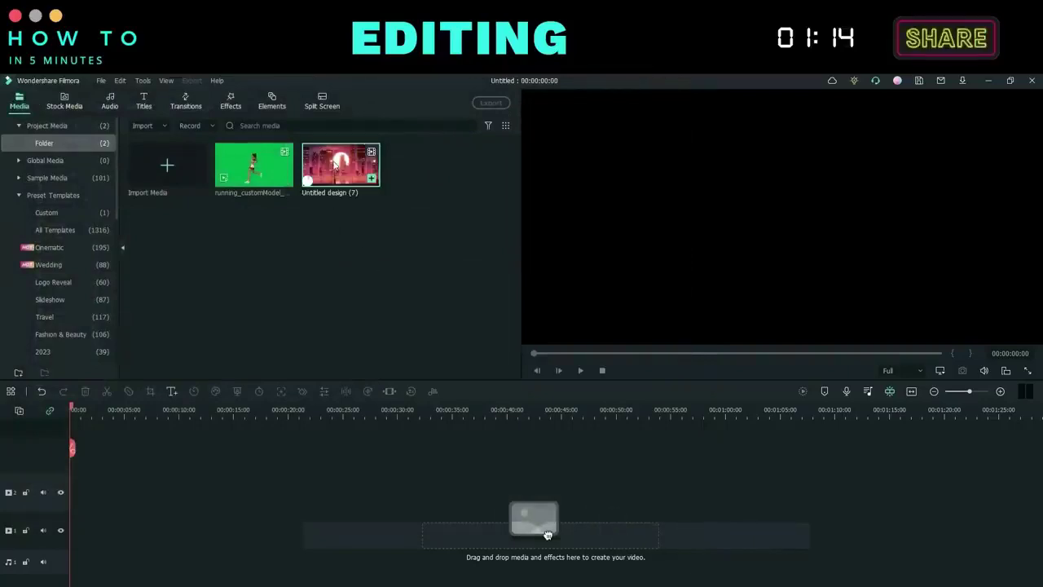
left_click_drag(548, 534, 78, 528)
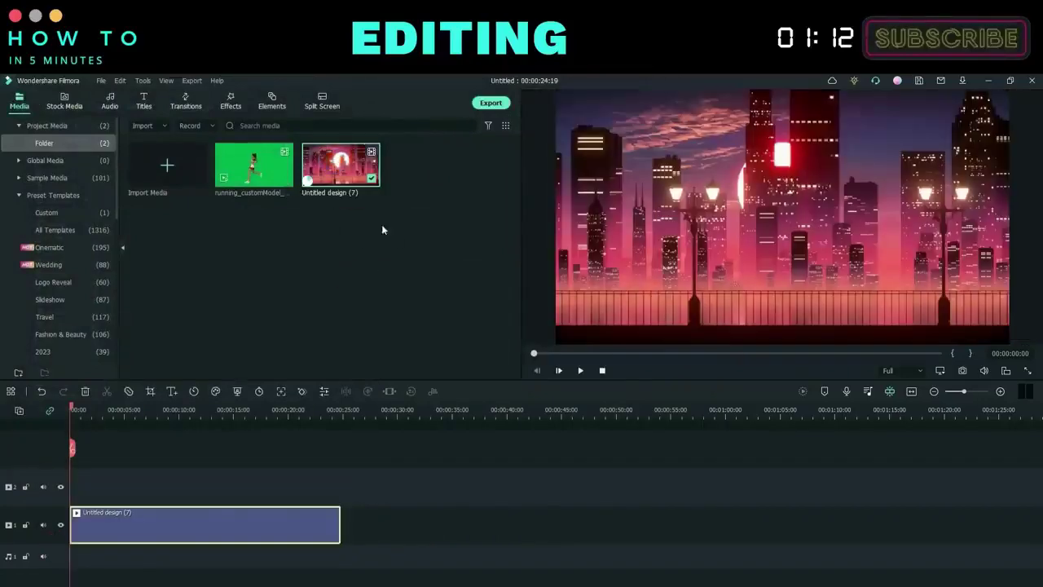
left_click_drag(237, 160, 145, 495)
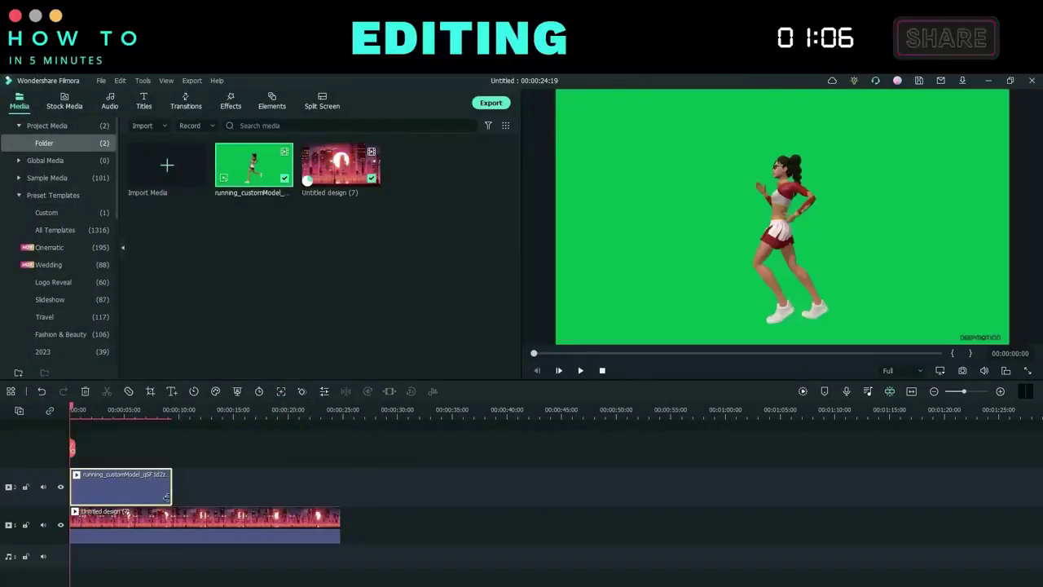
- Enable Chroma Key on the track-2 runner clip and eyedrop the green backdrop to key it out
double_click(140, 483)
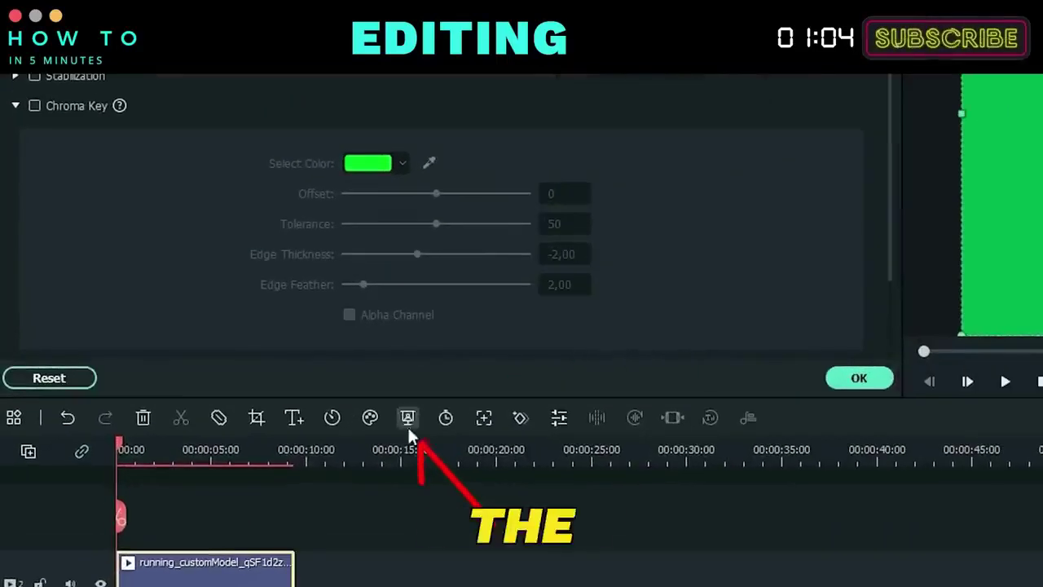
left_click(407, 418)
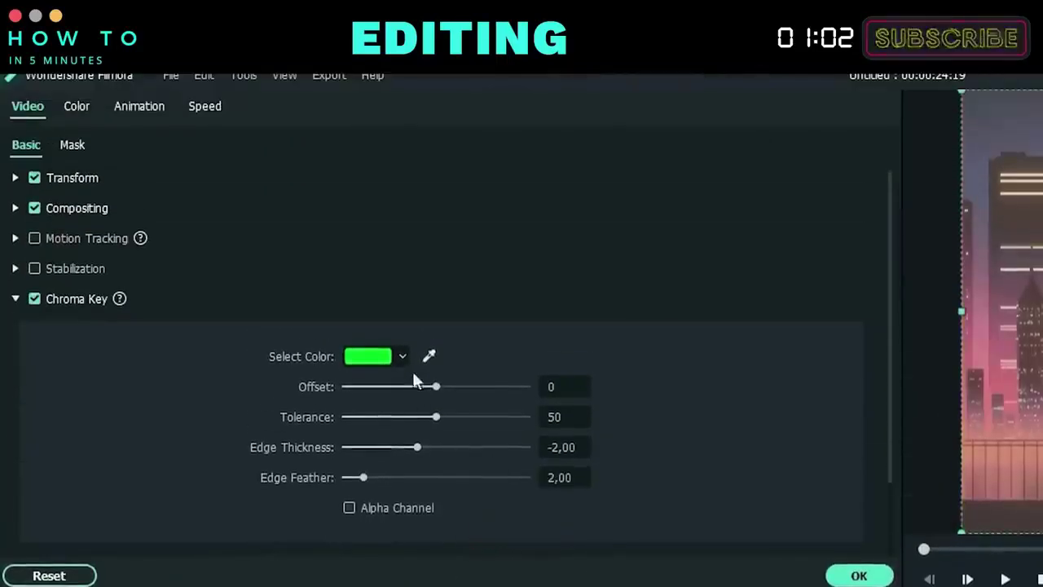
left_click(428, 355)
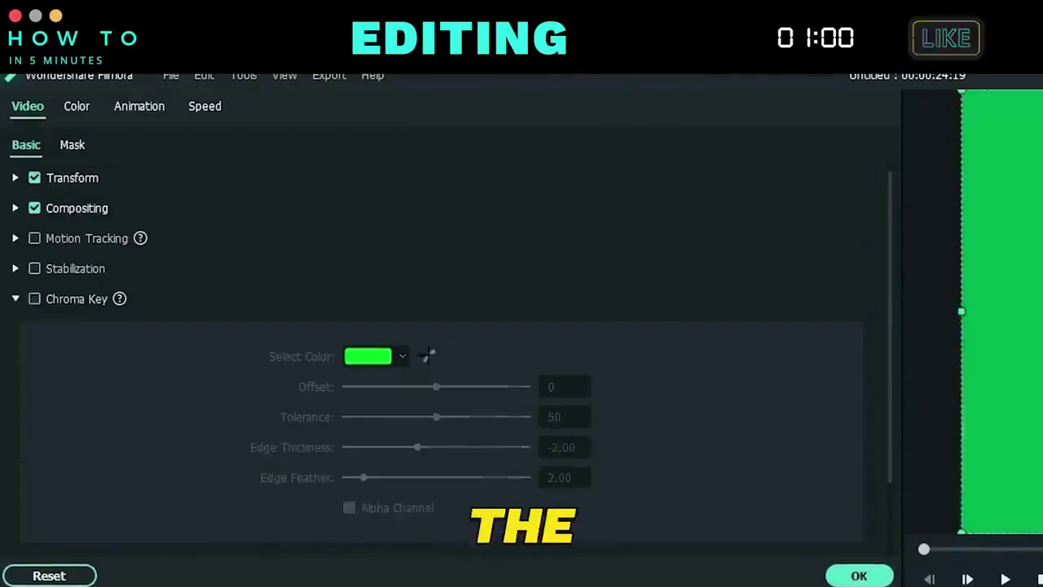
left_click(993, 334)
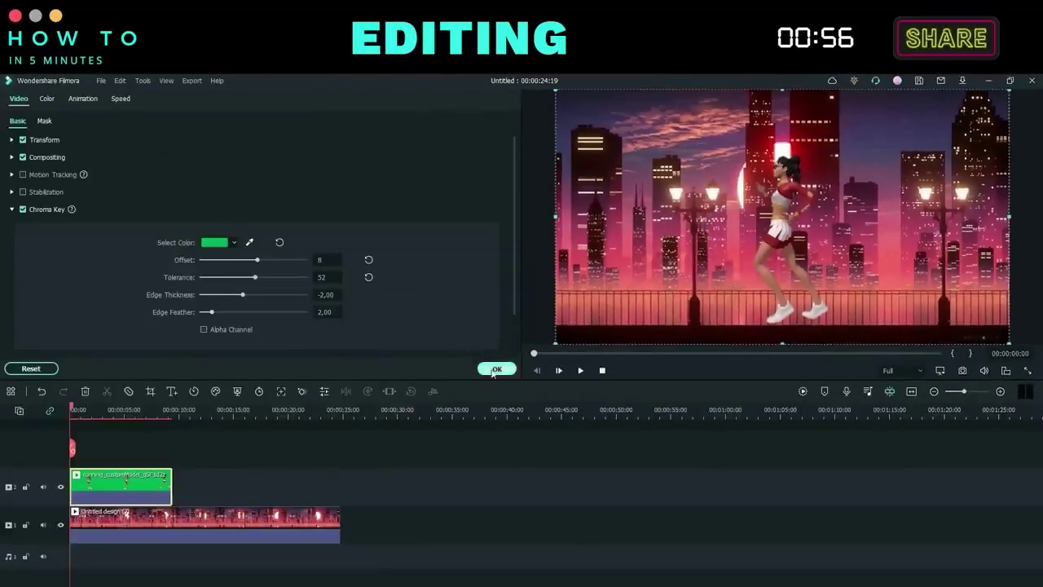
left_click(495, 369)
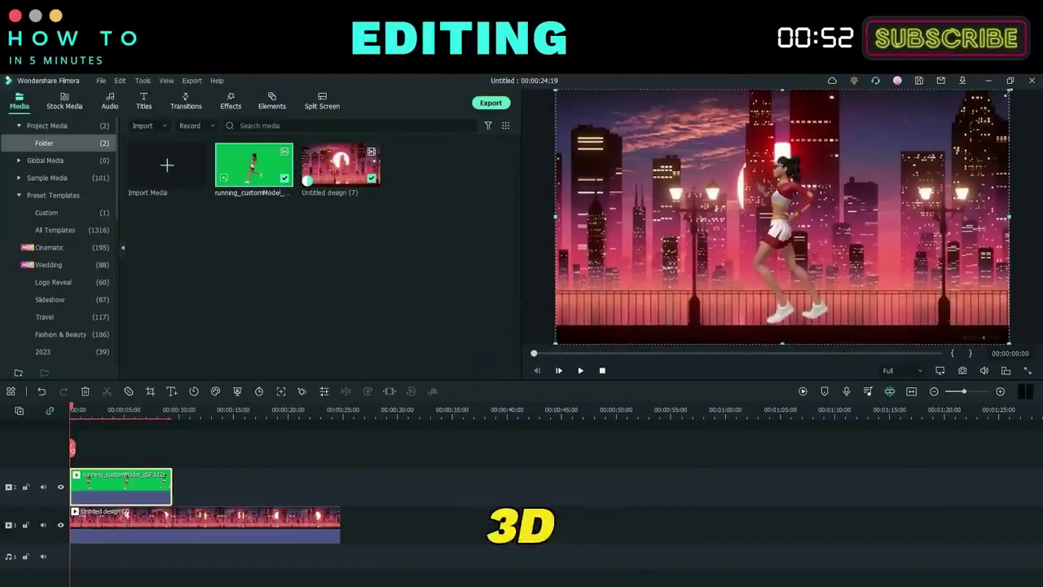
- Scale the runner down, move her right onto the promenade, and trim the city clip to 00:00:09:08
left_click_drag(1008, 92, 775, 220)
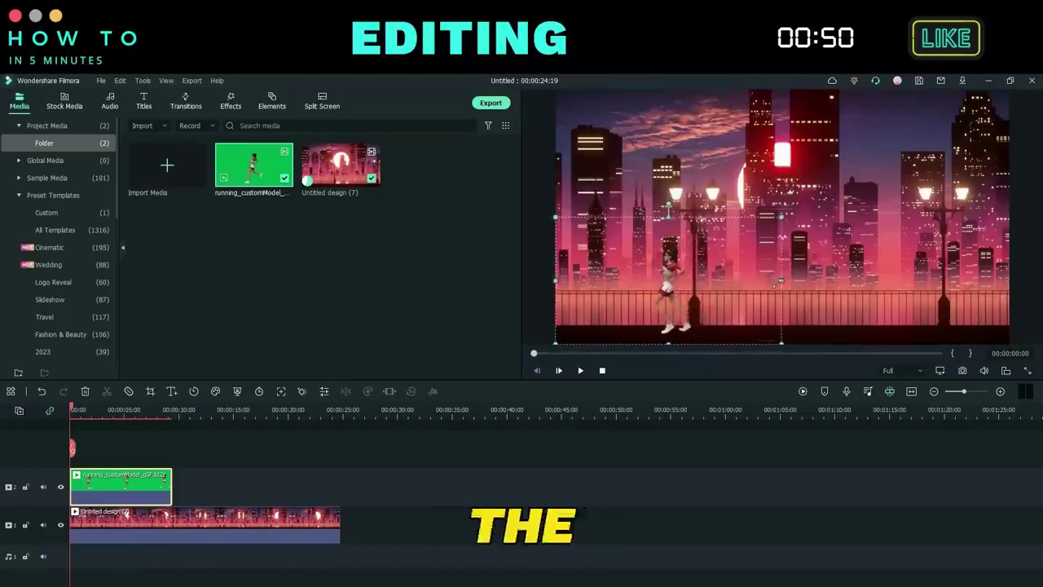
left_click_drag(670, 294, 756, 302)
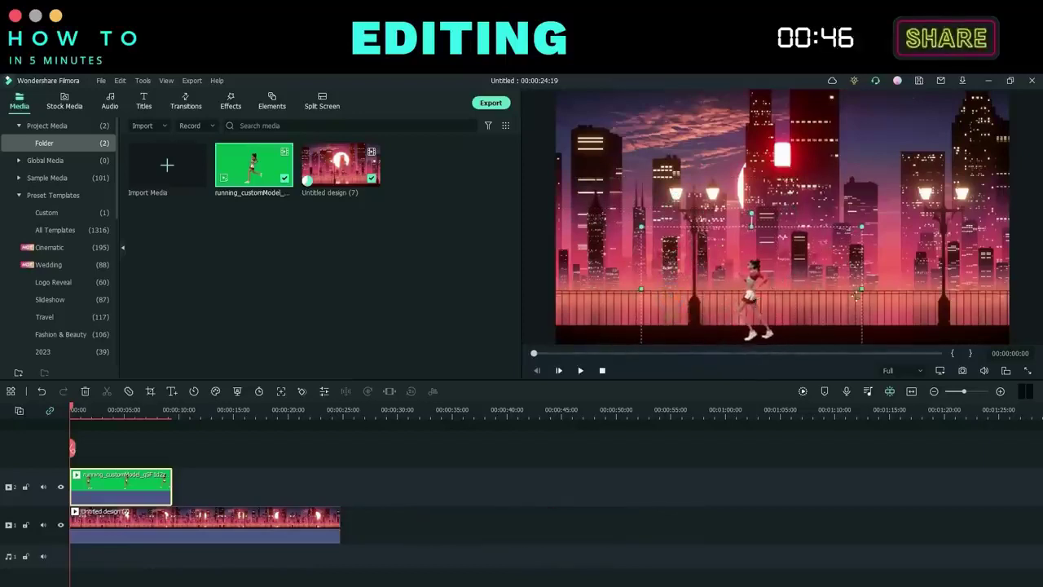
left_click(308, 533)
left_click_drag(338, 530, 198, 528)
- Set the city background clip's uniform speed to 0.66x
right_click(188, 526)
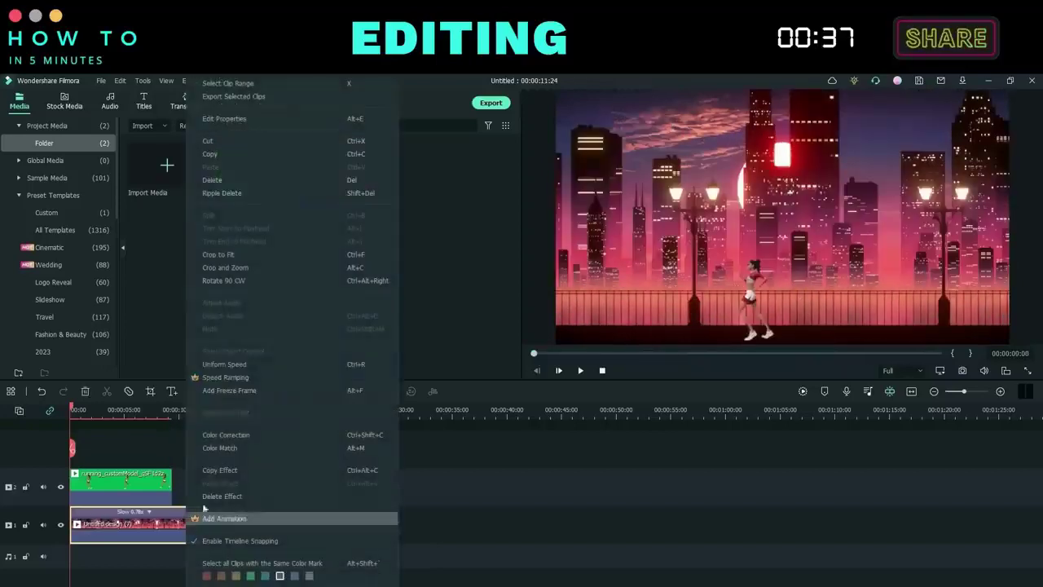
left_click(237, 368)
left_click(204, 163)
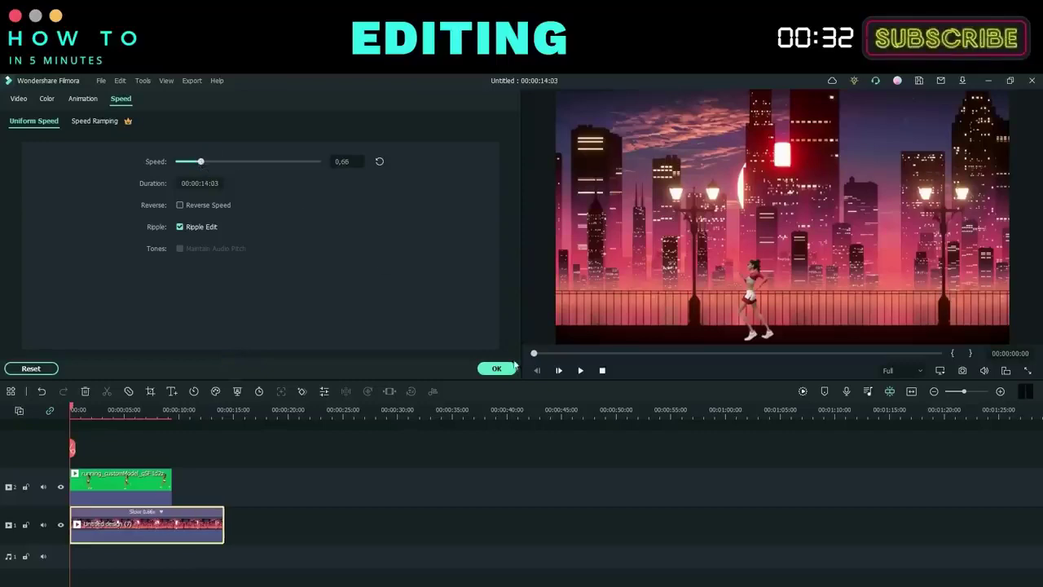
left_click(507, 368)
- Preview the composite, then retrim the background clip to end at 00:00:09:08
left_click(581, 371)
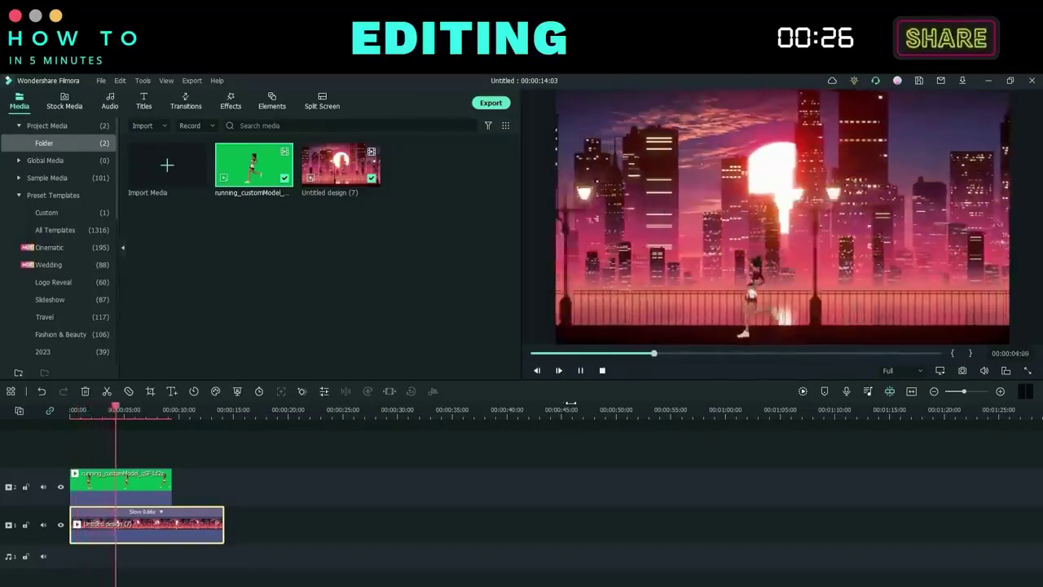
left_click(602, 370)
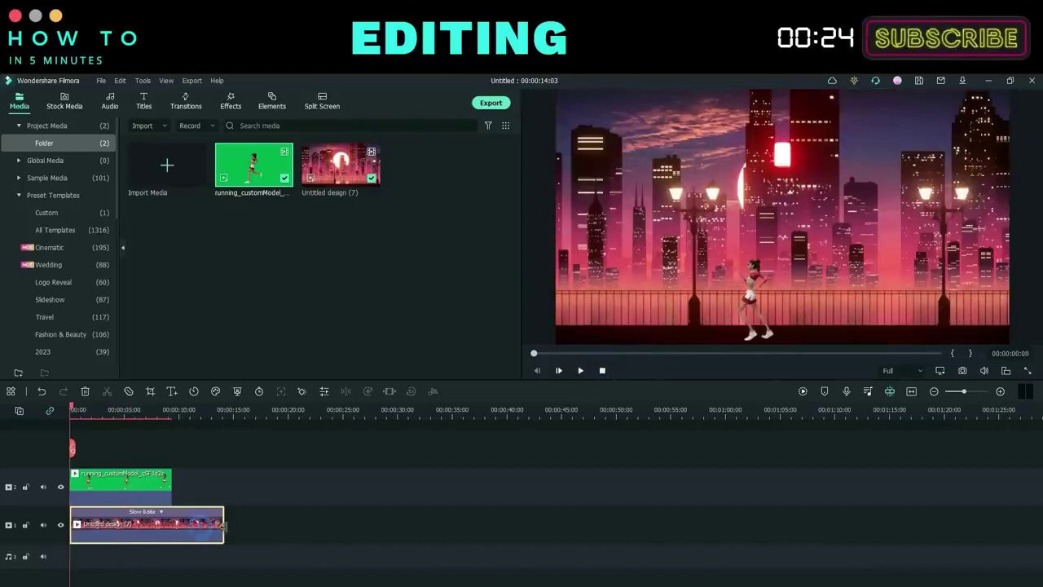
left_click_drag(223, 527, 171, 538)
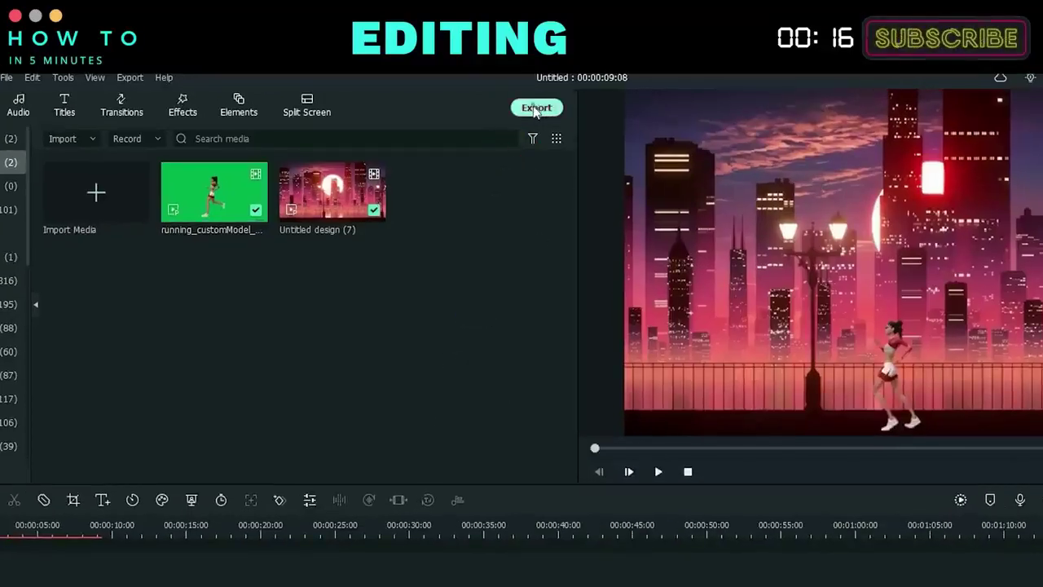
- Name the MP4 export vid__1 and keep the resolution at 1920x1080 in the export settings
type("bg__1")
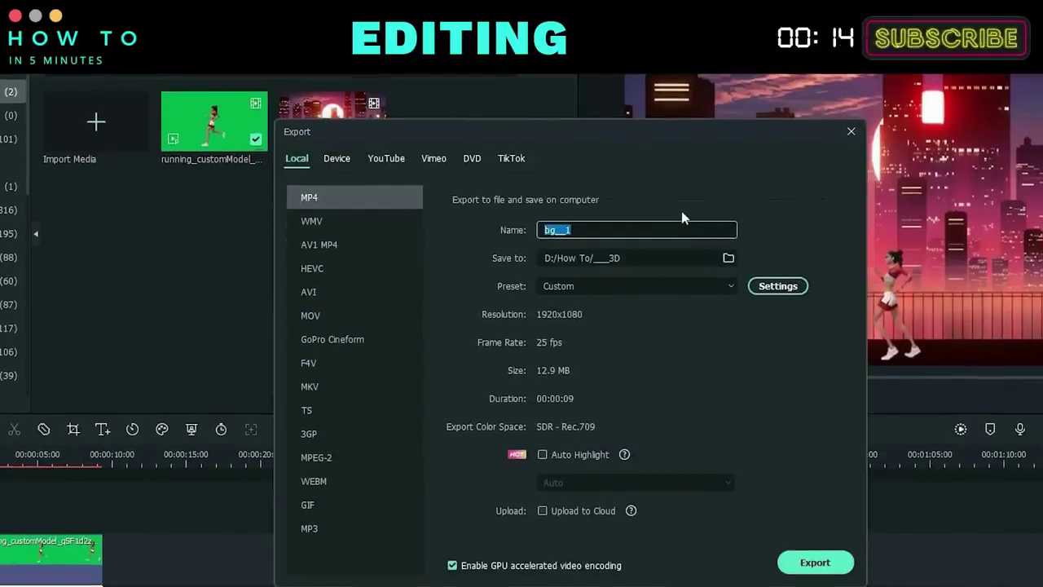
type("vid__1")
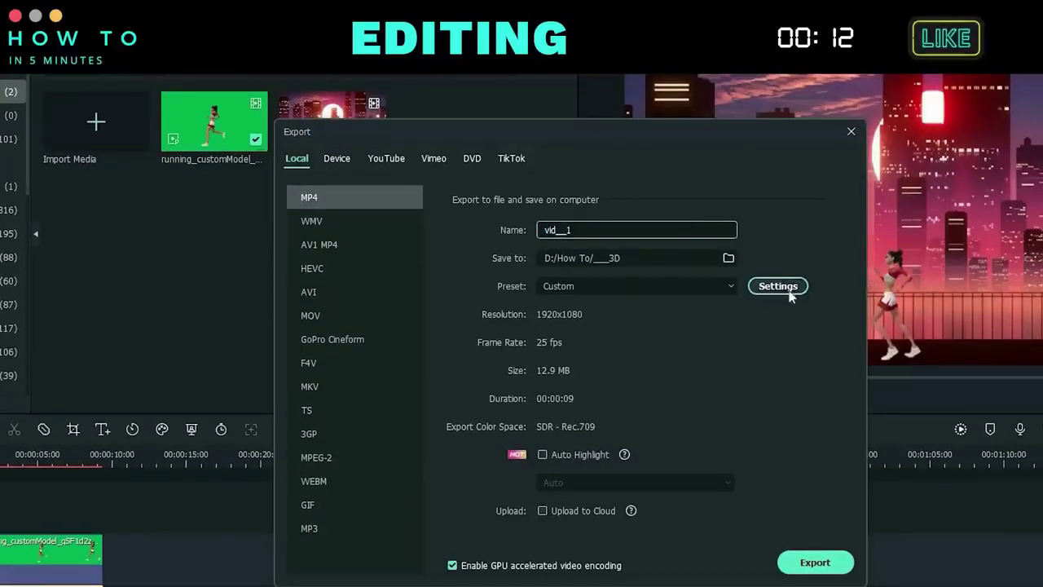
left_click(778, 287)
left_click(608, 265)
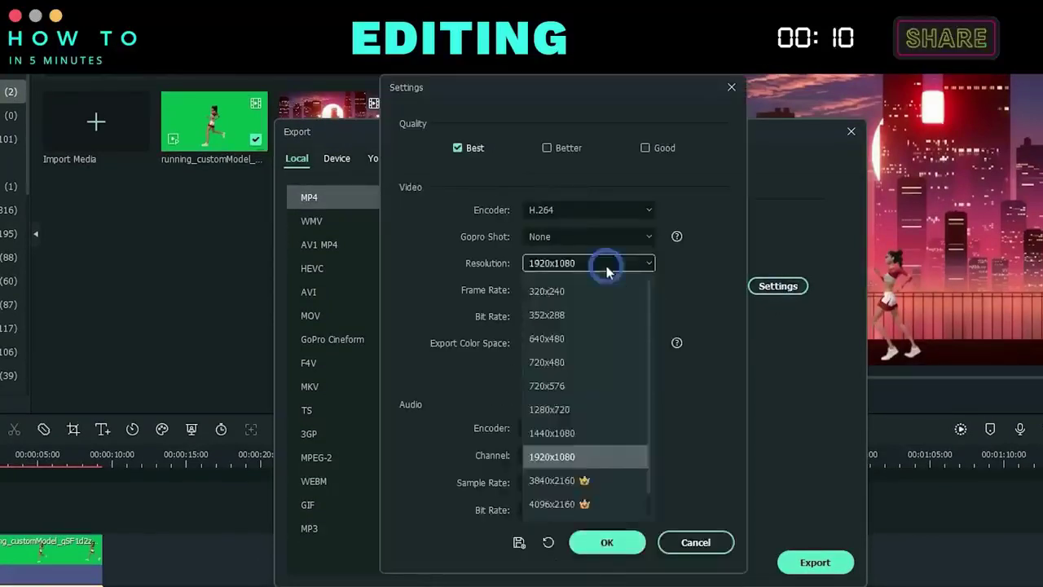
left_click(606, 266)
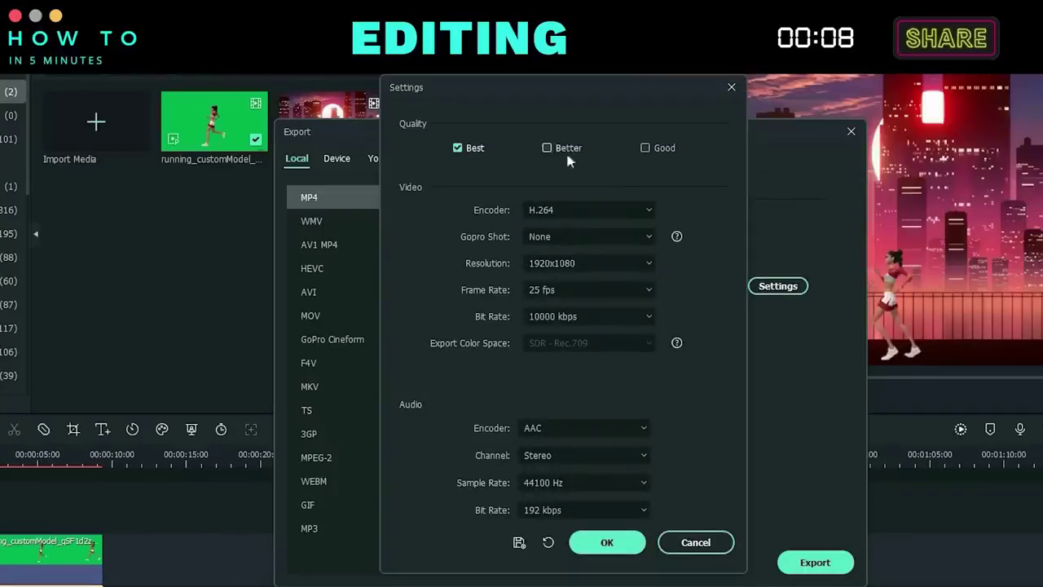
left_click(601, 542)
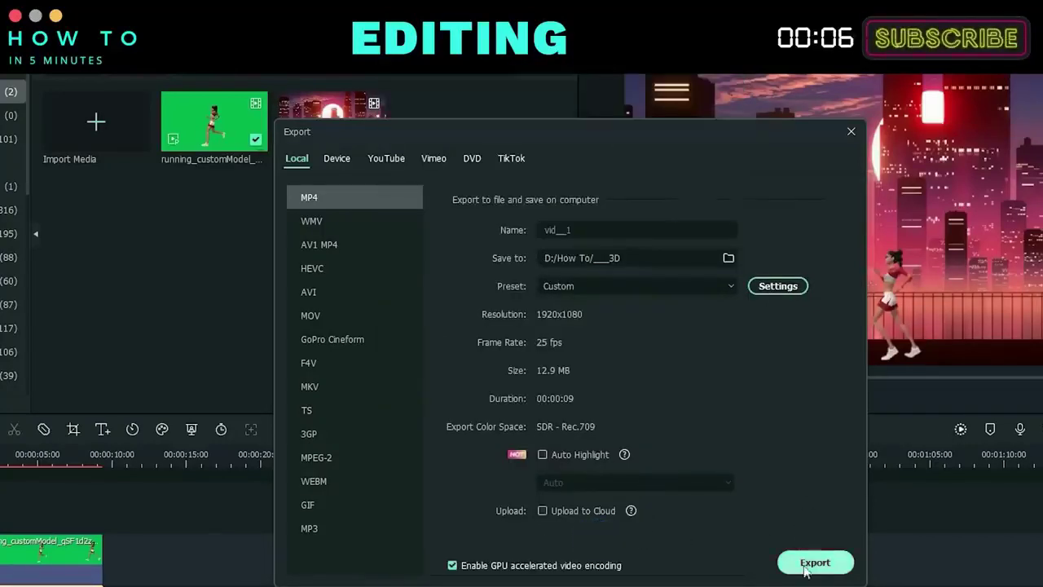